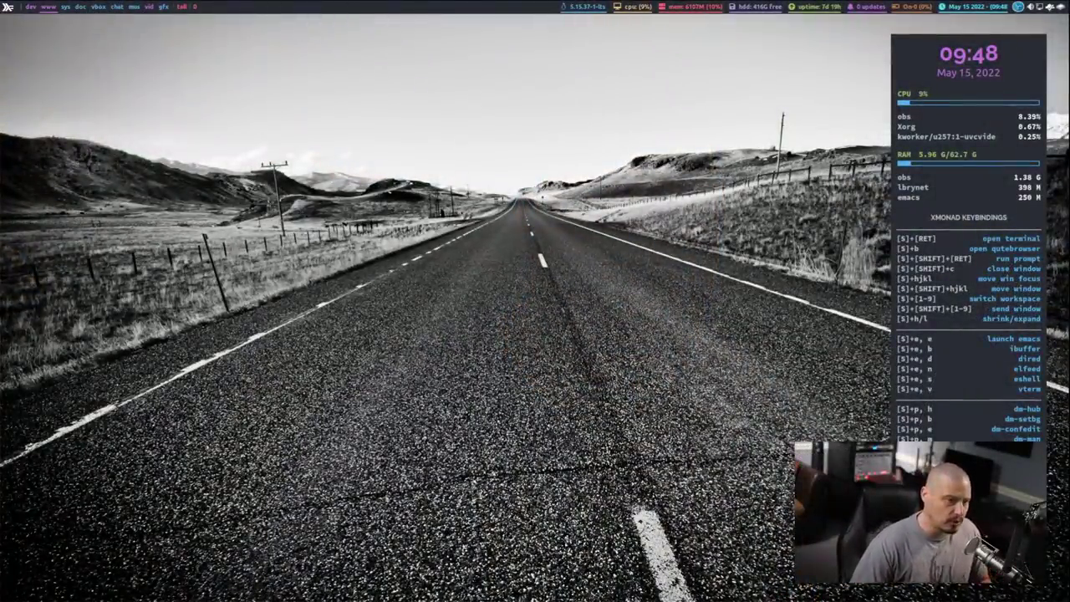
# Step: Launch Mailspring from the run prompt and open the Free Software Foundation email about its board nomination process
pyautogui.press('super+shift+Return')
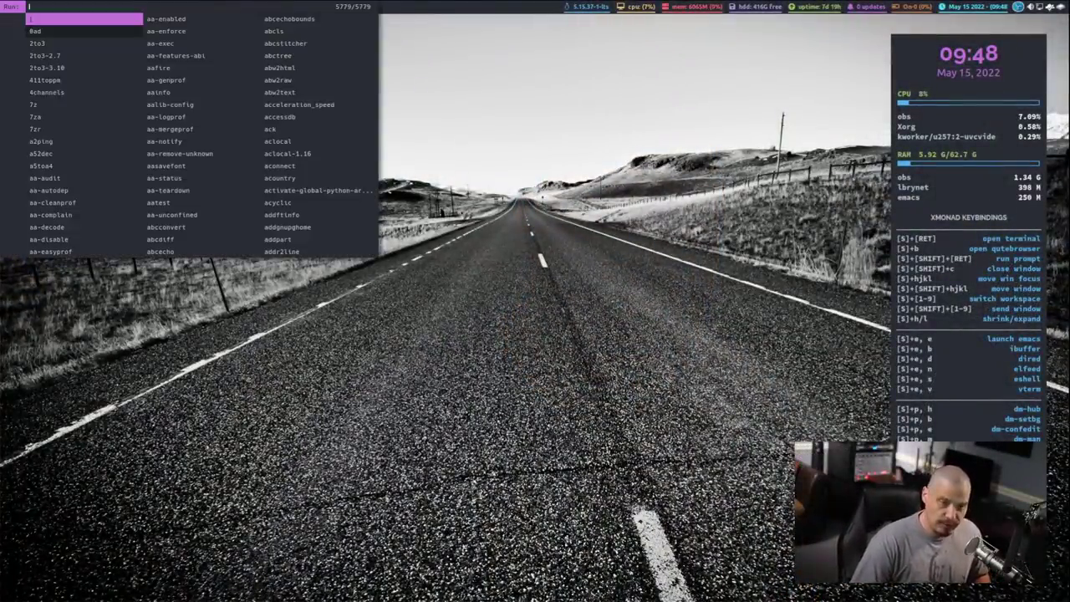
pyautogui.write('mailspring')
pyautogui.press('Return')
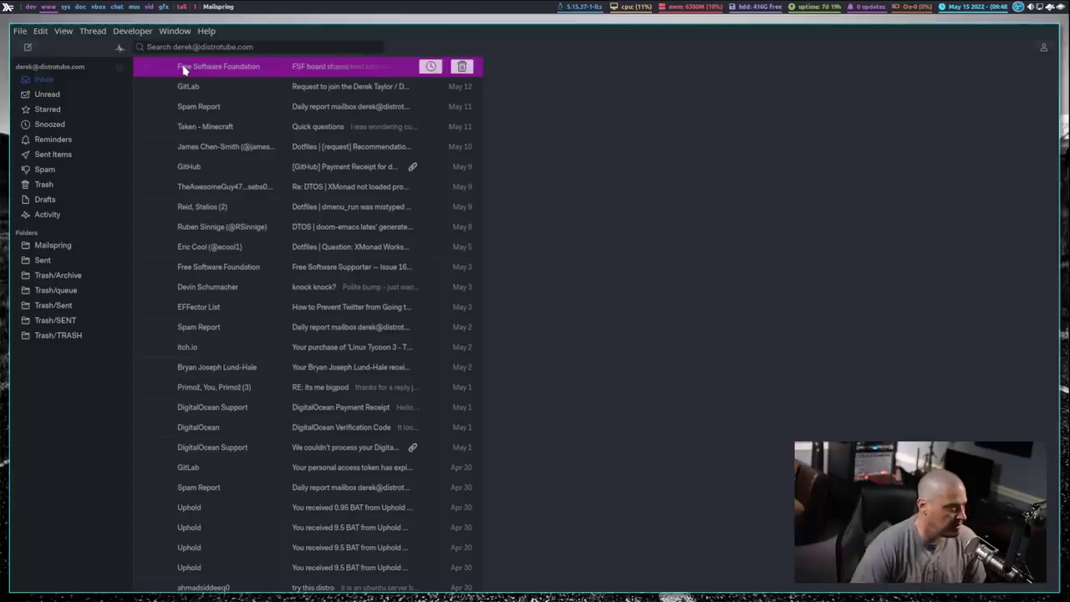
pyautogui.click(184, 71)
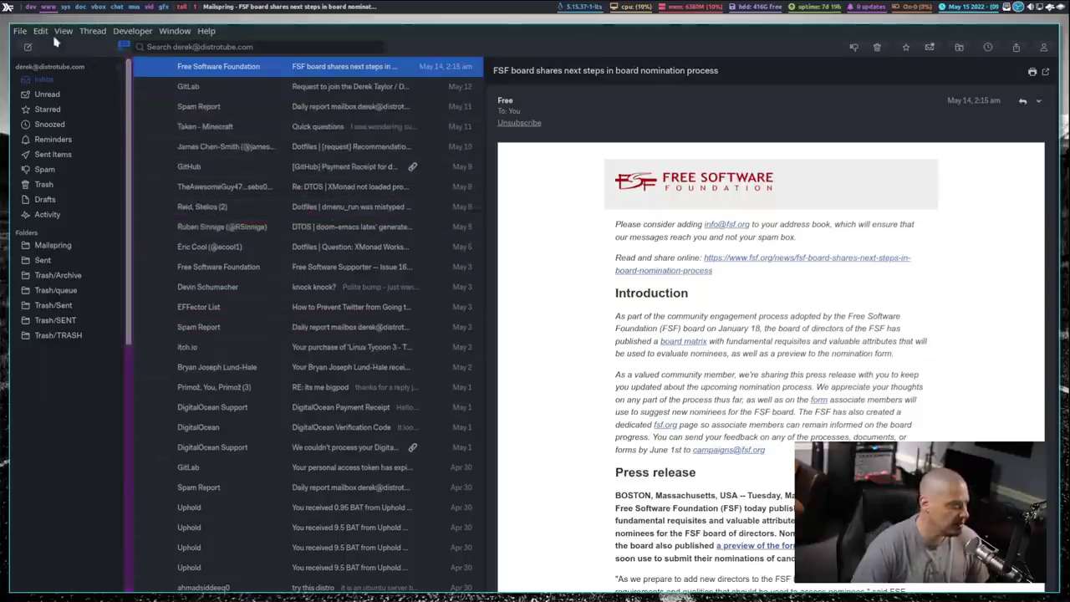
# Step: Look through the appearance preferences and the available themes, closing the theme picker without changing the theme
pyautogui.click(17, 33)
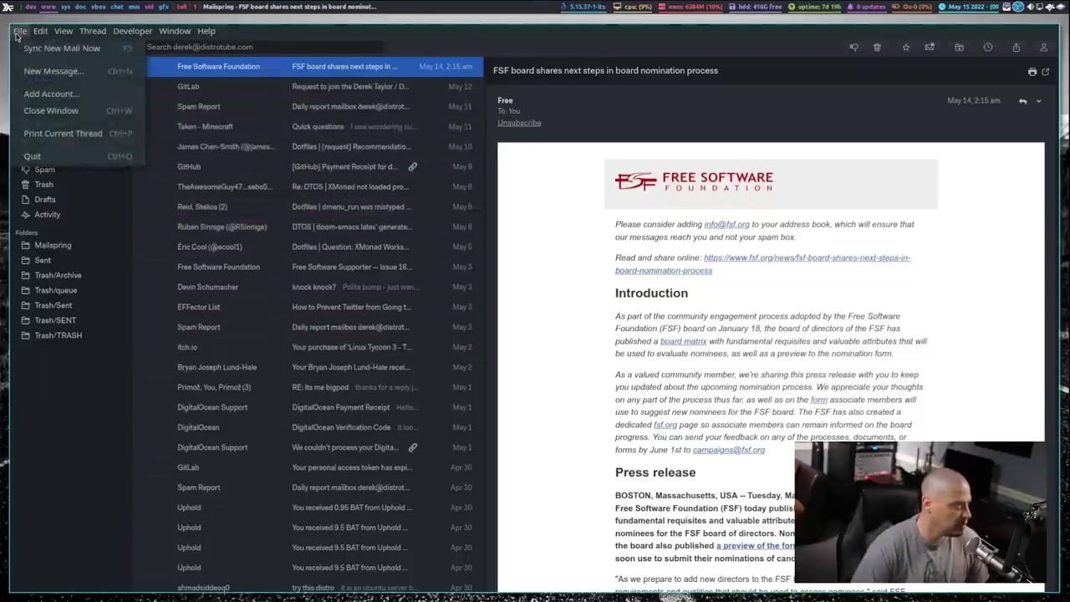
pyautogui.moveTo(40, 30)
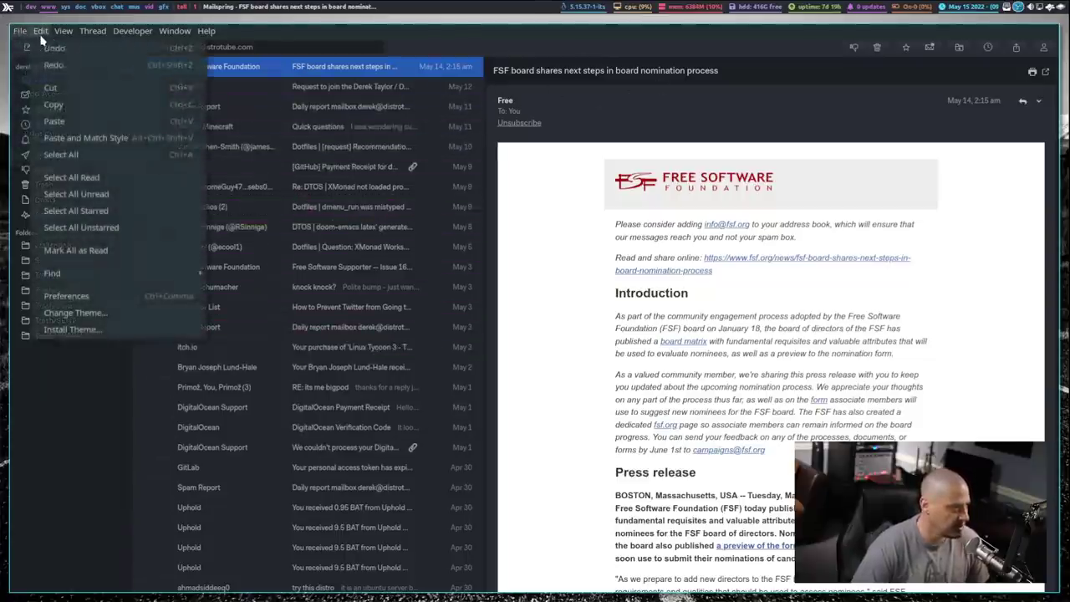
pyautogui.click(80, 297)
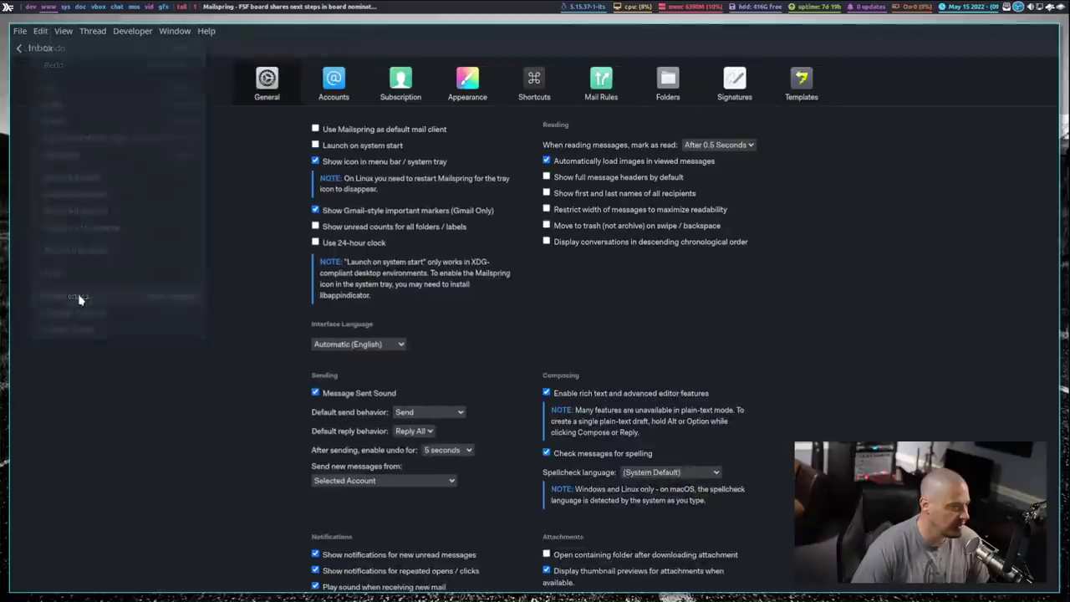
pyautogui.click(467, 79)
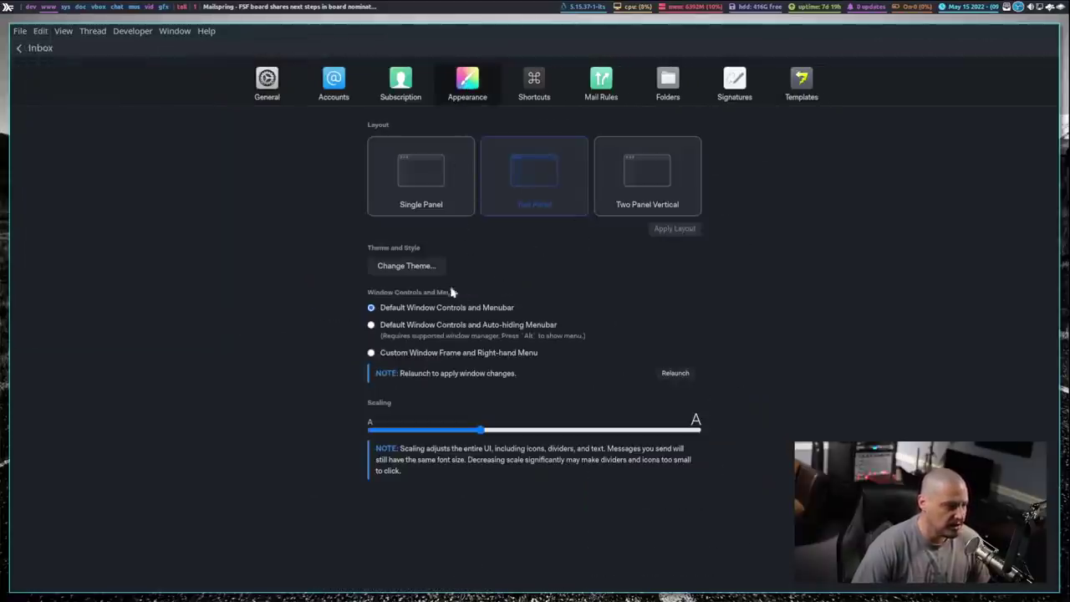
pyautogui.click(403, 266)
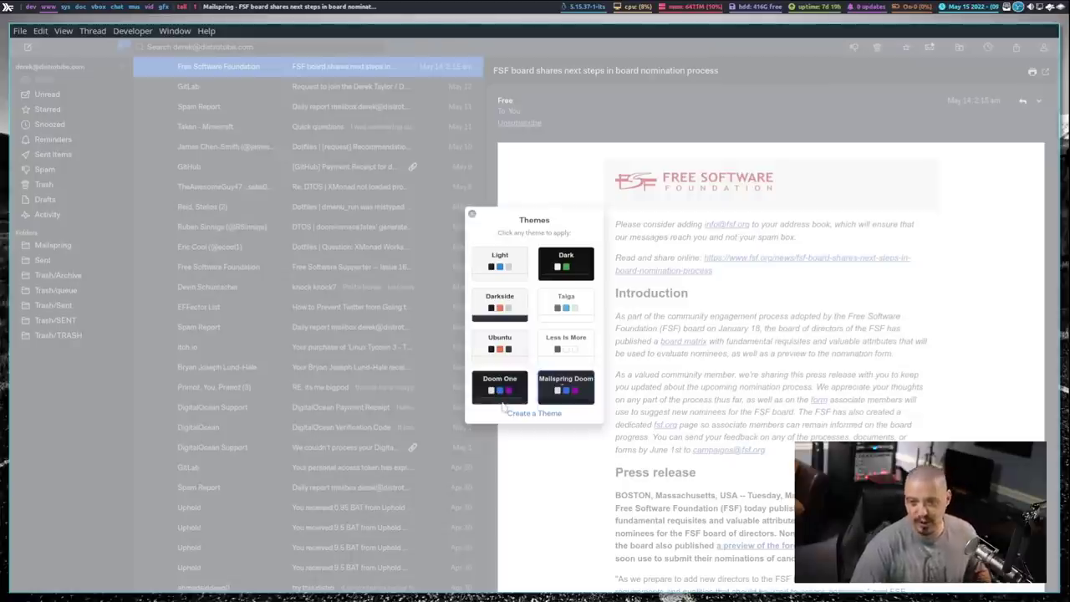
pyautogui.click(639, 218)
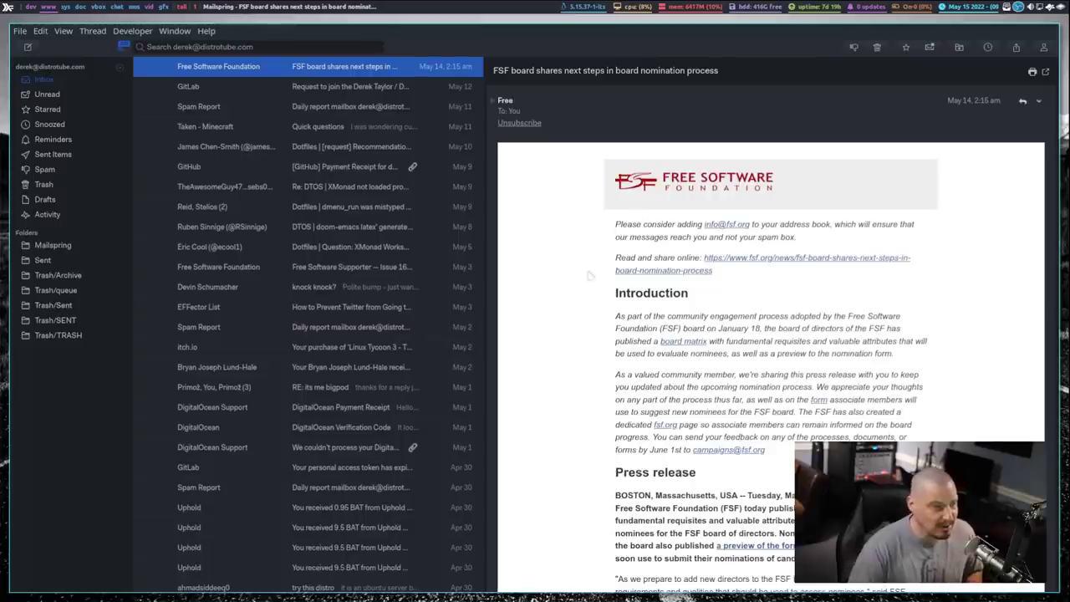
# Step: Quit Mailspring completely, including its system tray process
pyautogui.click(1006, 7)
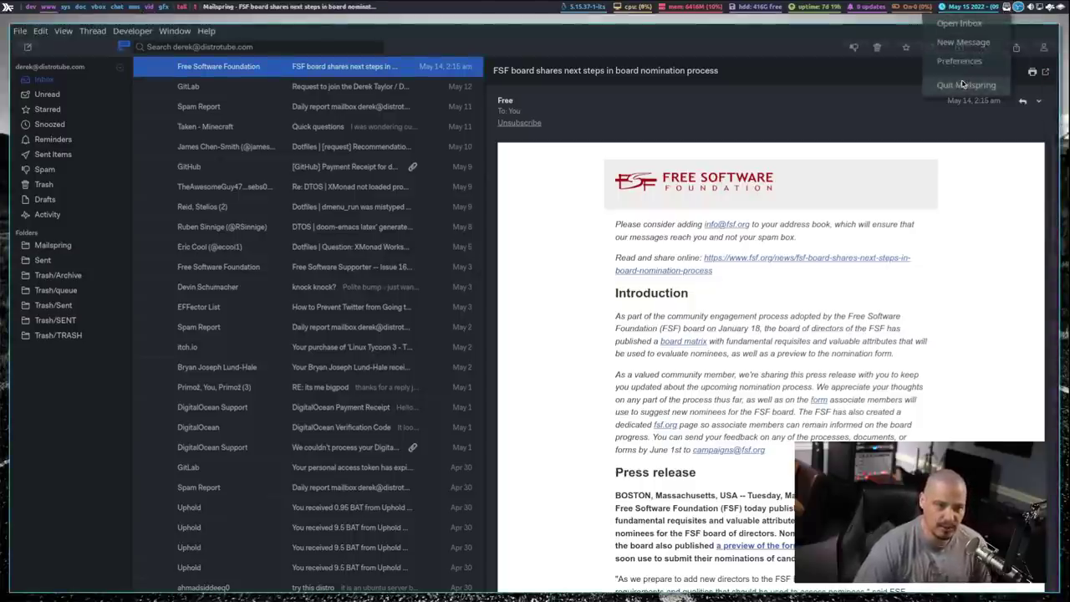
pyautogui.click(962, 85)
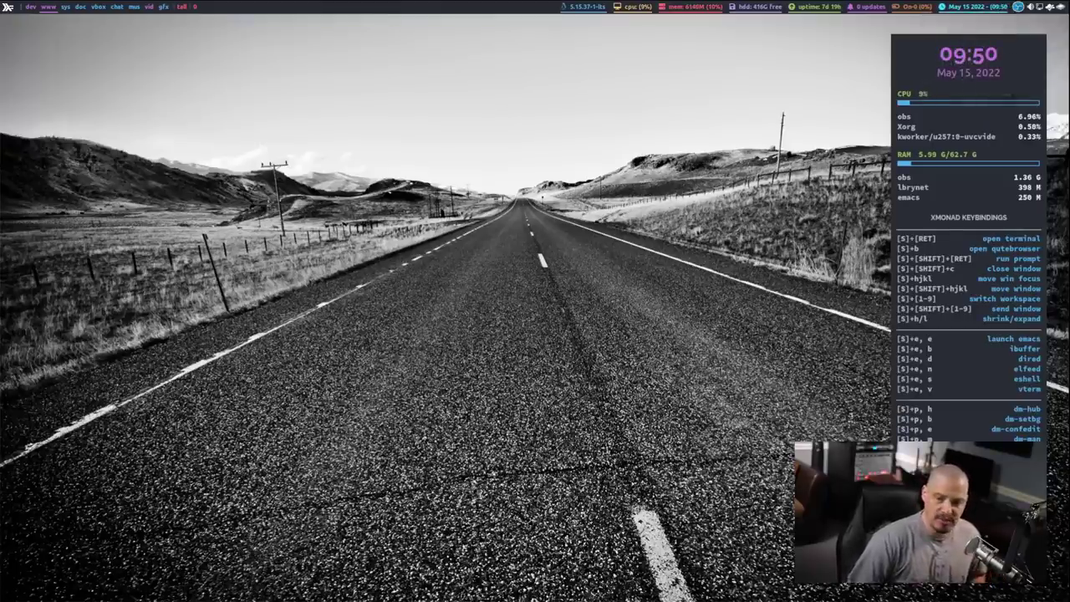
pyautogui.press('super+8')
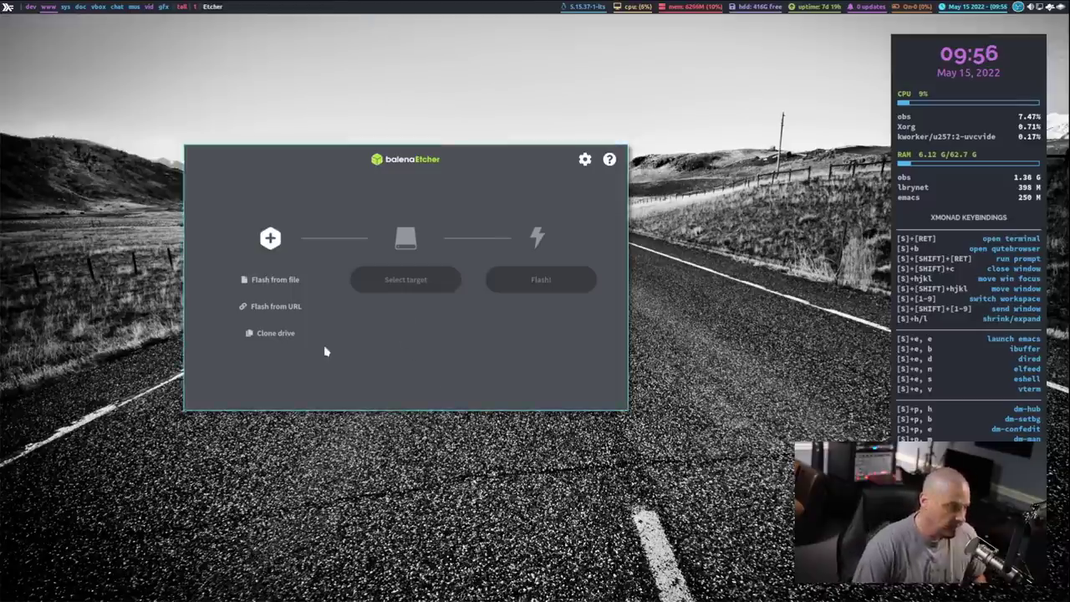
# Step: Close the balenaEtcher window and launch Raven Reader from the run prompt
pyautogui.press('super+shift+c')
pyautogui.press('super+shift+Return')
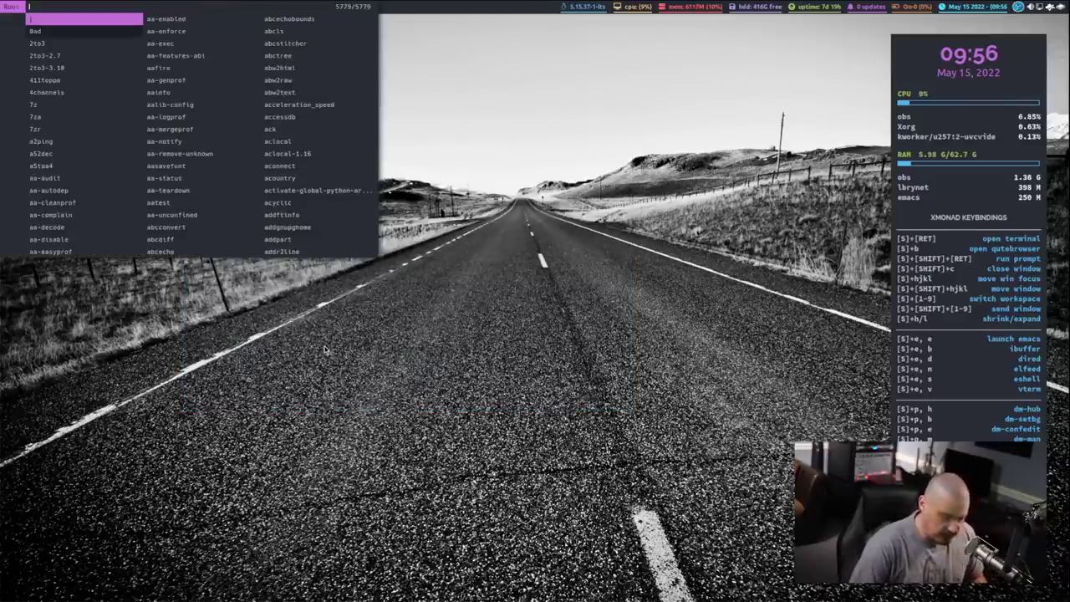
pyautogui.write('rave')
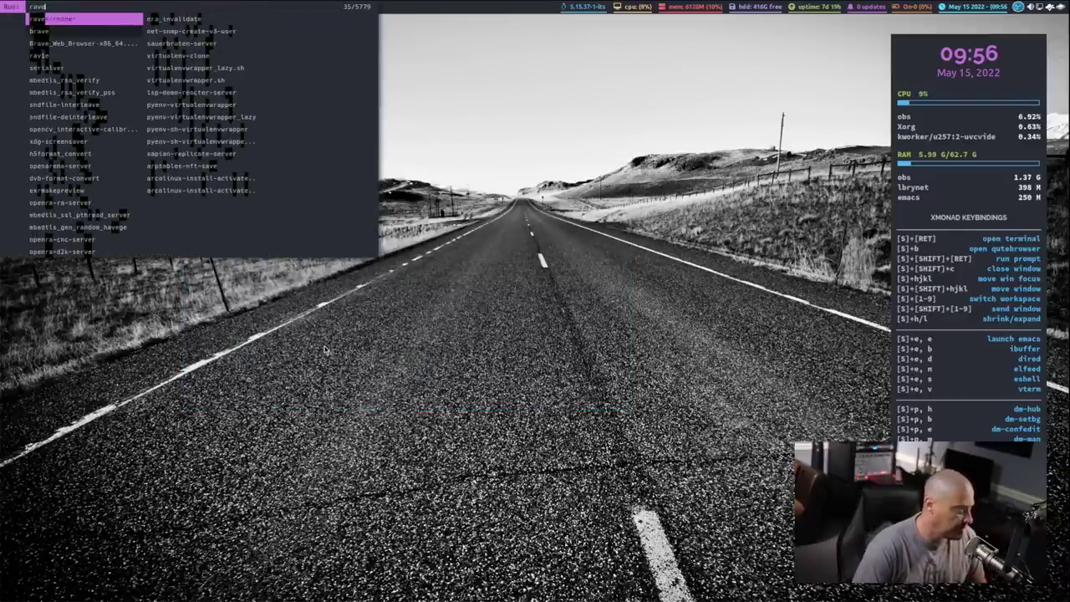
pyautogui.press('Return')
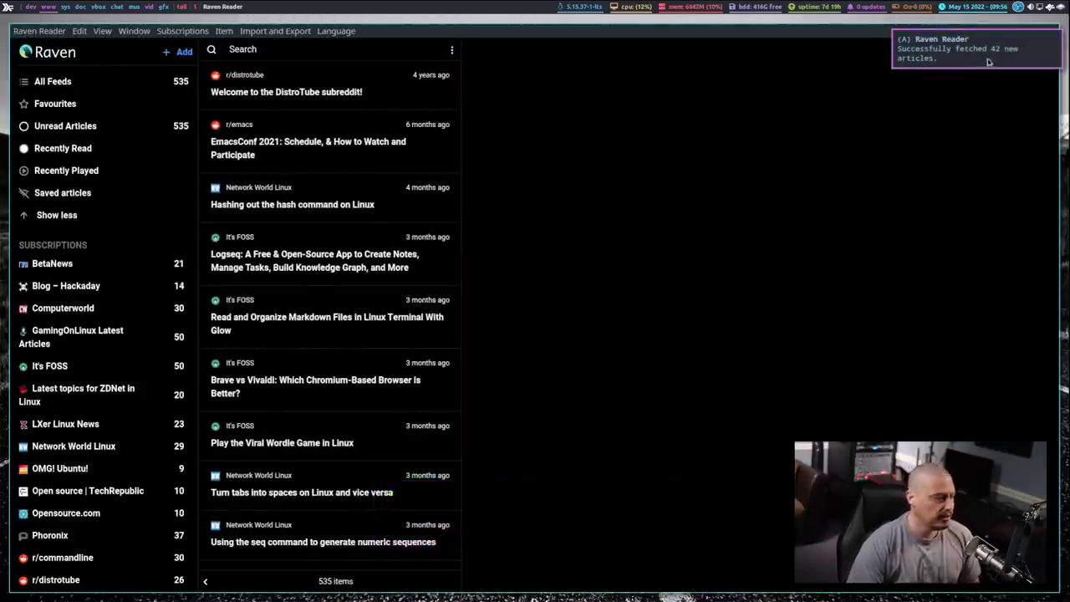
# Step: Look through the feed subscriptions and browse articles from "Welcome to the DistroTube subreddit!" down to "Using the seq command to generate numeric sequences"
pyautogui.scroll(-1, 77, 332)
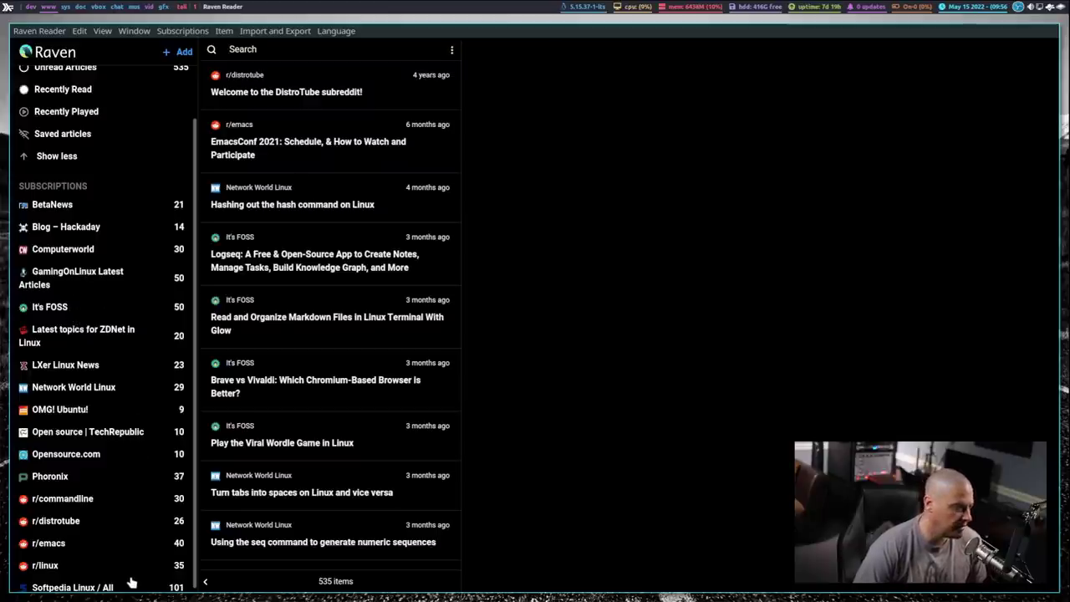
pyautogui.scroll(1, 131, 432)
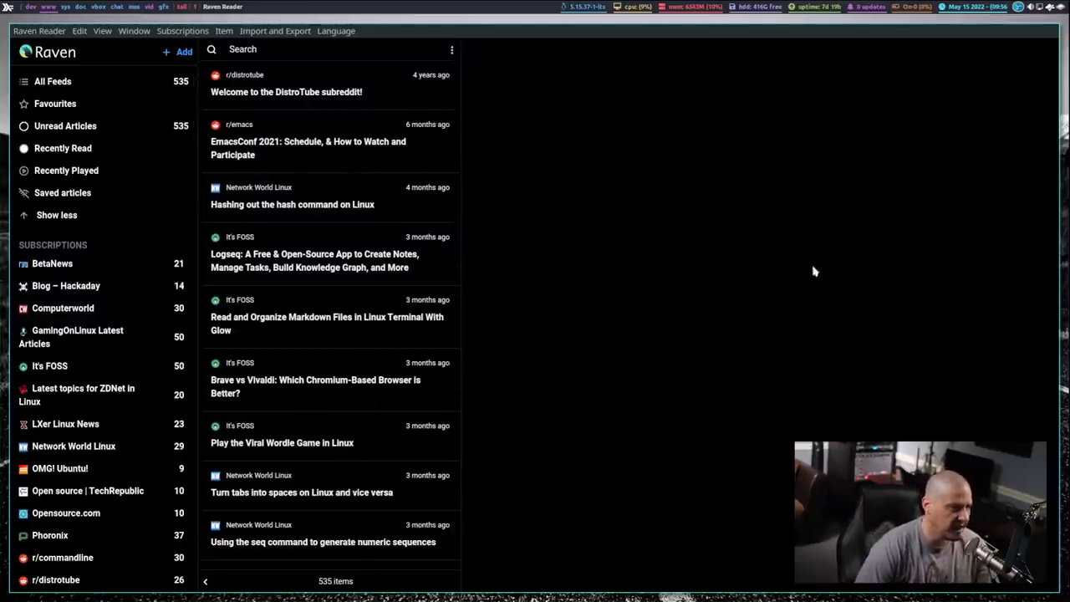
pyautogui.click(361, 96)
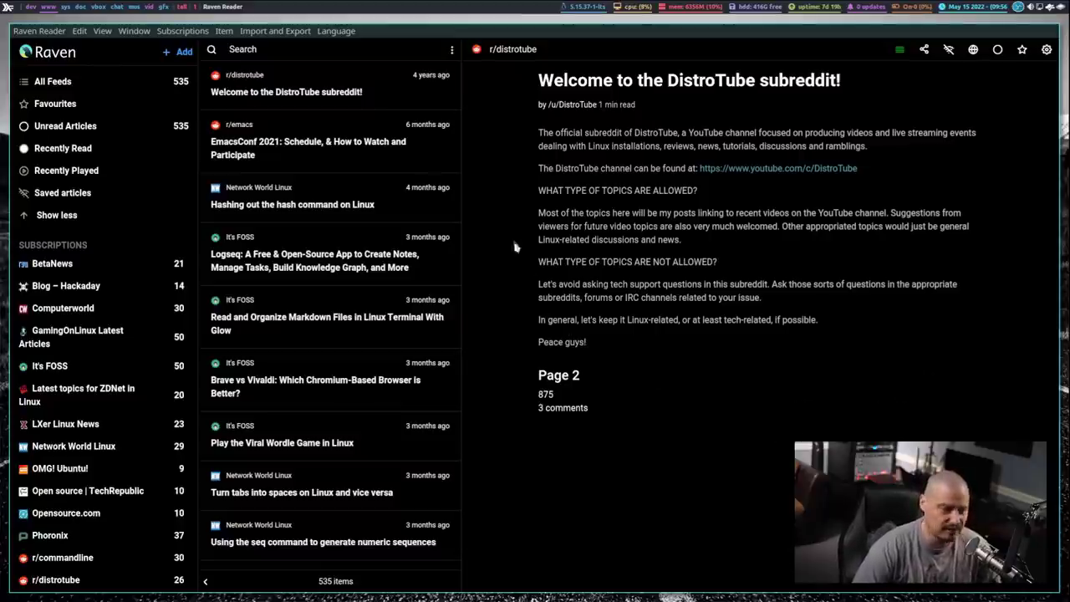
pyautogui.click(284, 160)
pyautogui.click(303, 209)
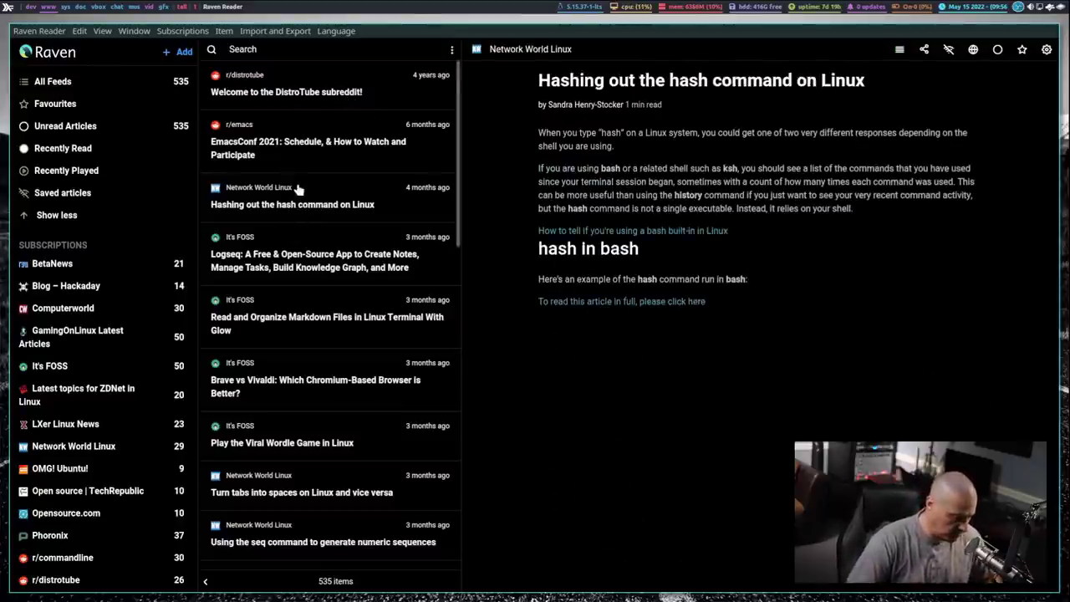
pyautogui.press('Down')
pyautogui.press('Down')
pyautogui.press('Down')
pyautogui.press('Down')
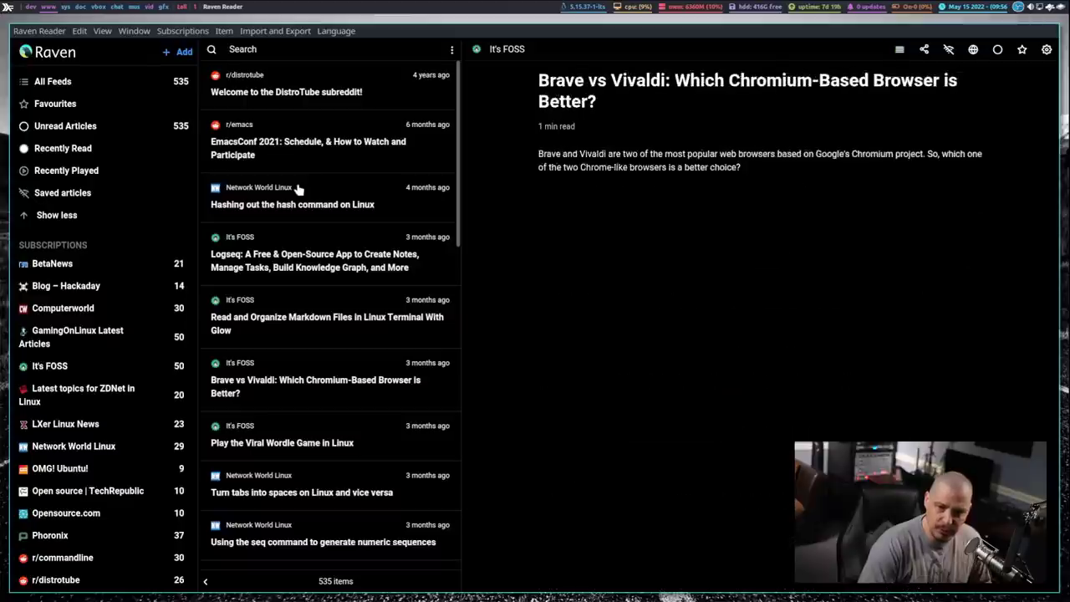
pyautogui.press('Down')
pyautogui.press('Down')
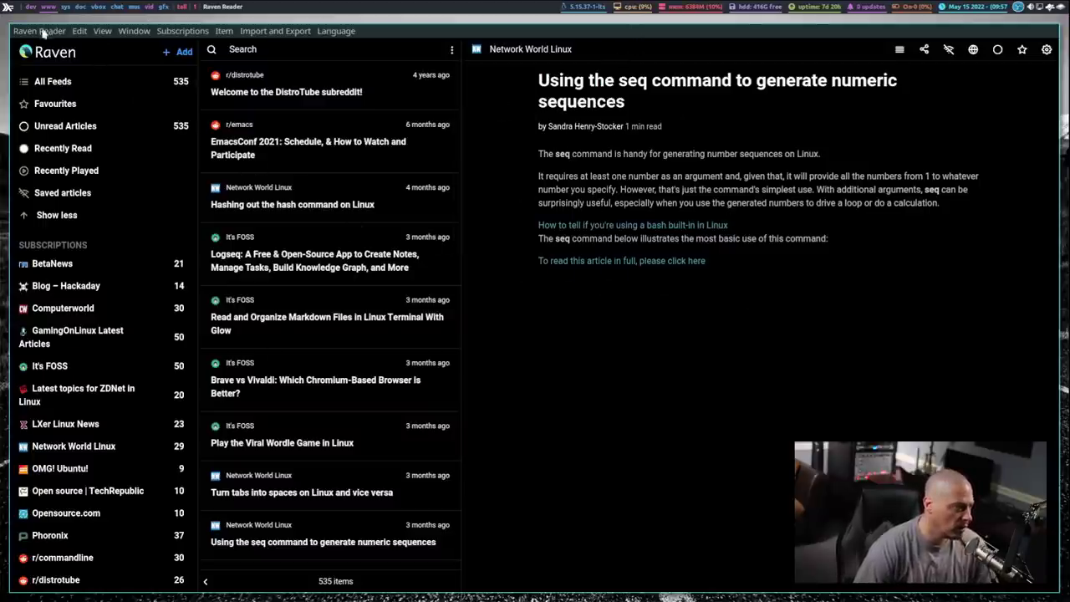
# Step: Review all the general settings in the Raven Reader preferences and close them without changes
pyautogui.click(40, 33)
pyautogui.click(50, 66)
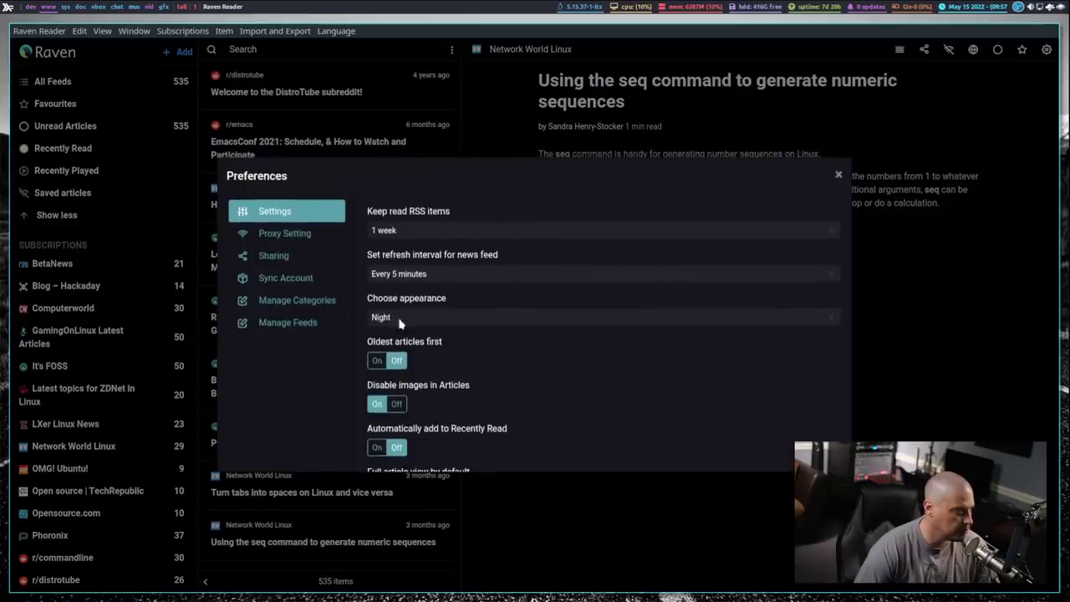
pyautogui.scroll(-2, 477, 341)
pyautogui.scroll(-3, 477, 341)
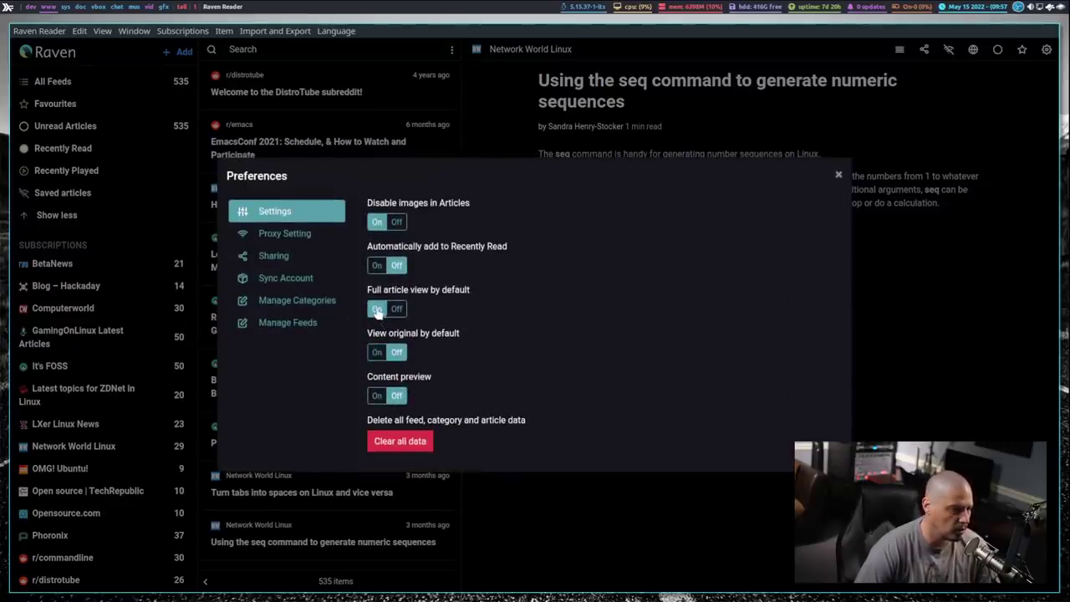
pyautogui.click(965, 294)
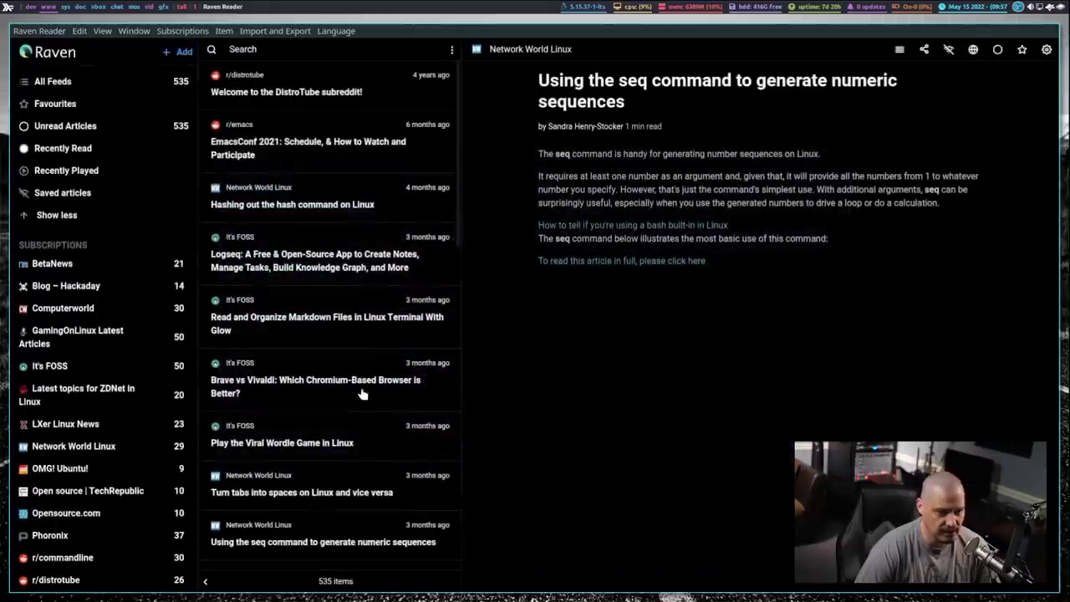
# Step: Open the article "Read and Organize Markdown Files in Linux Terminal With Glow" and skim through its text
pyautogui.click(318, 315)
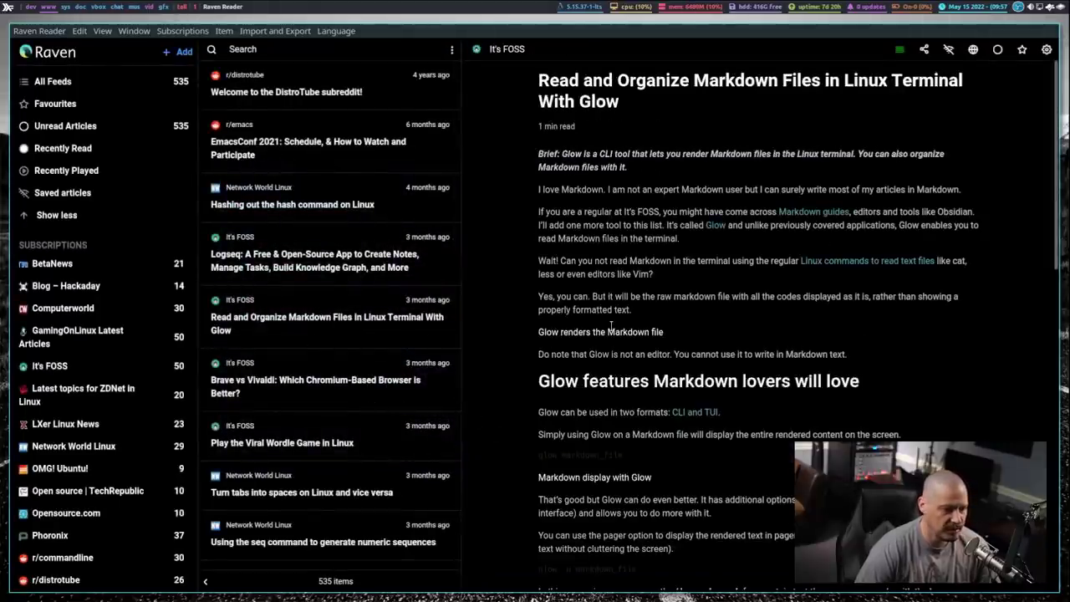
pyautogui.scroll(-5, 807, 378)
pyautogui.scroll(-5, 808, 378)
pyautogui.scroll(7, 857, 400)
pyautogui.scroll(3, 858, 400)
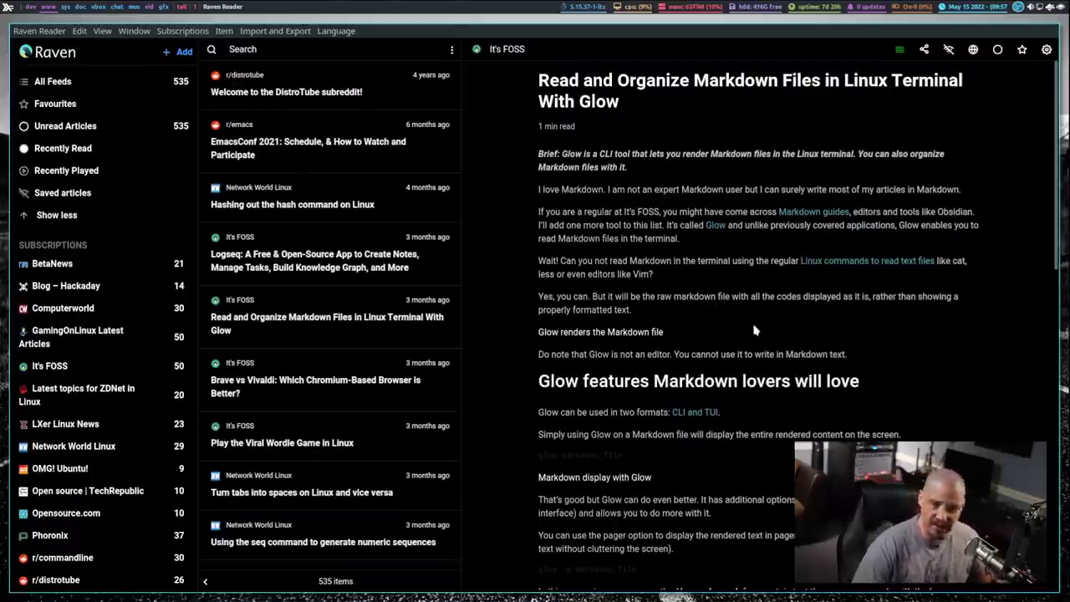
# Step: View the Glow article as its original web page, skim it, and return to the simplified reader view
pyautogui.click(973, 50)
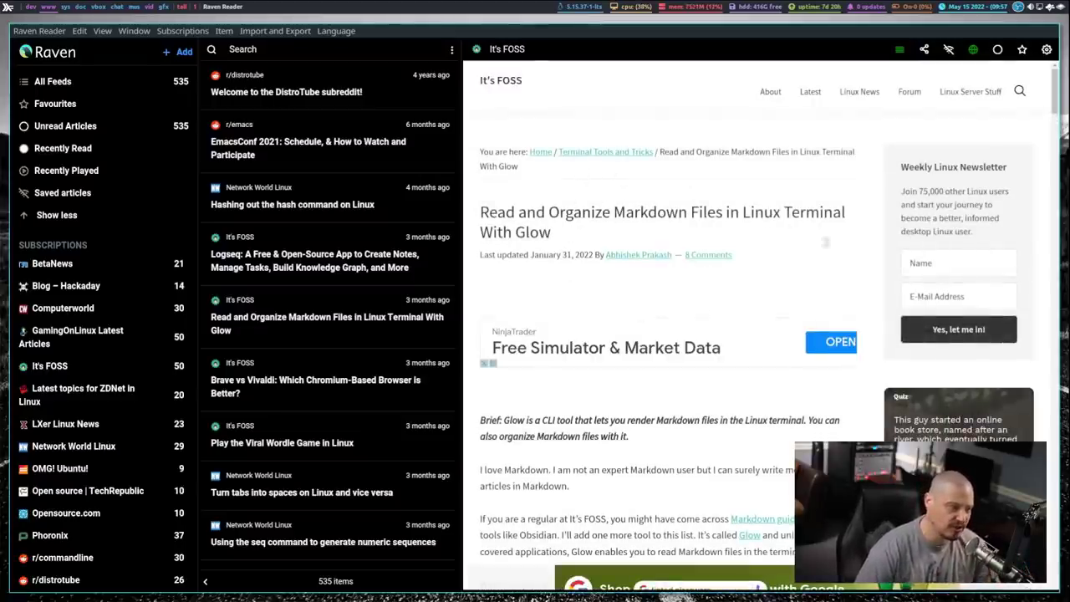
pyautogui.scroll(-10, 837, 301)
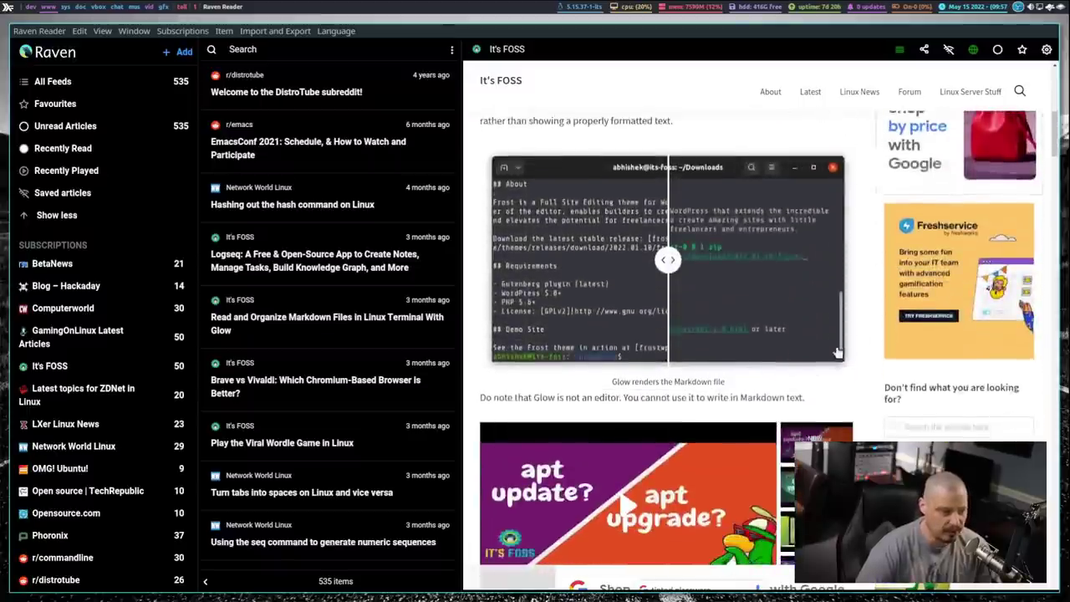
pyautogui.scroll(10, 837, 353)
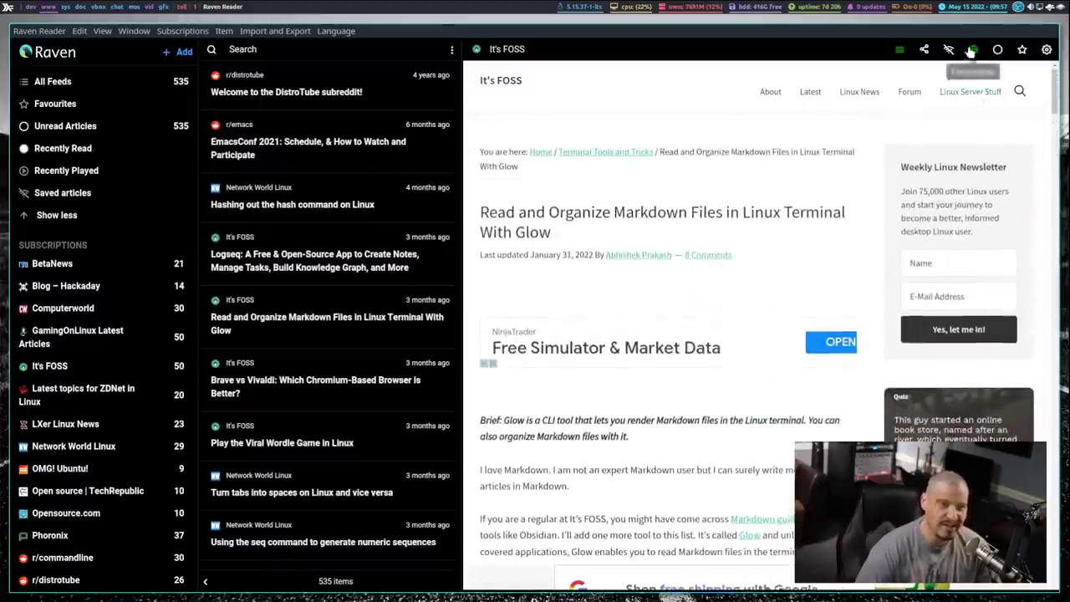
pyautogui.click(971, 50)
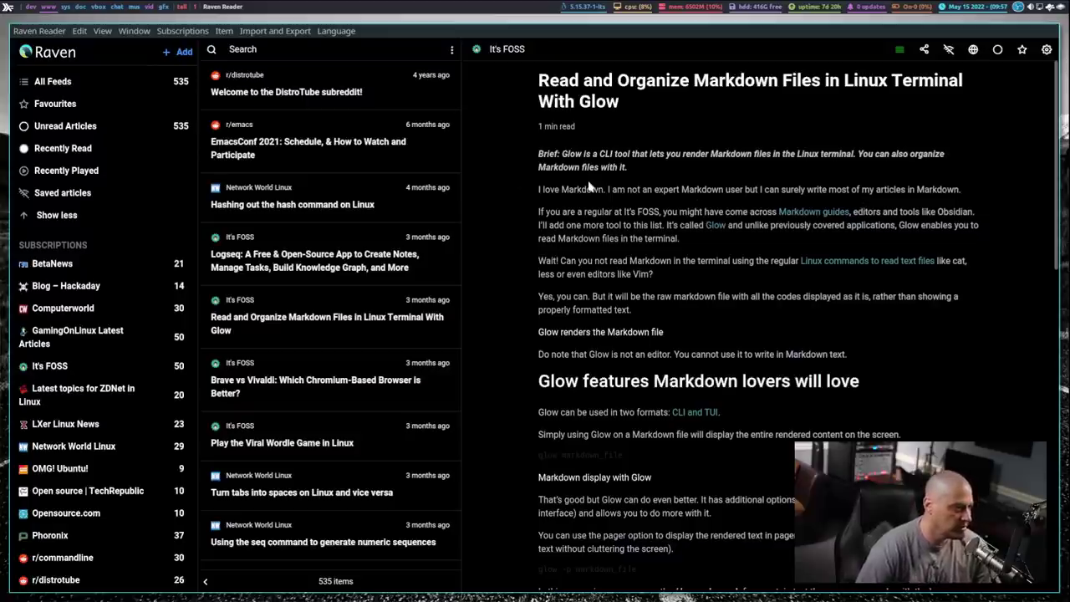
# Step: Check the options for importing and exporting subscriptions, and close Raven Reader
pyautogui.click(289, 33)
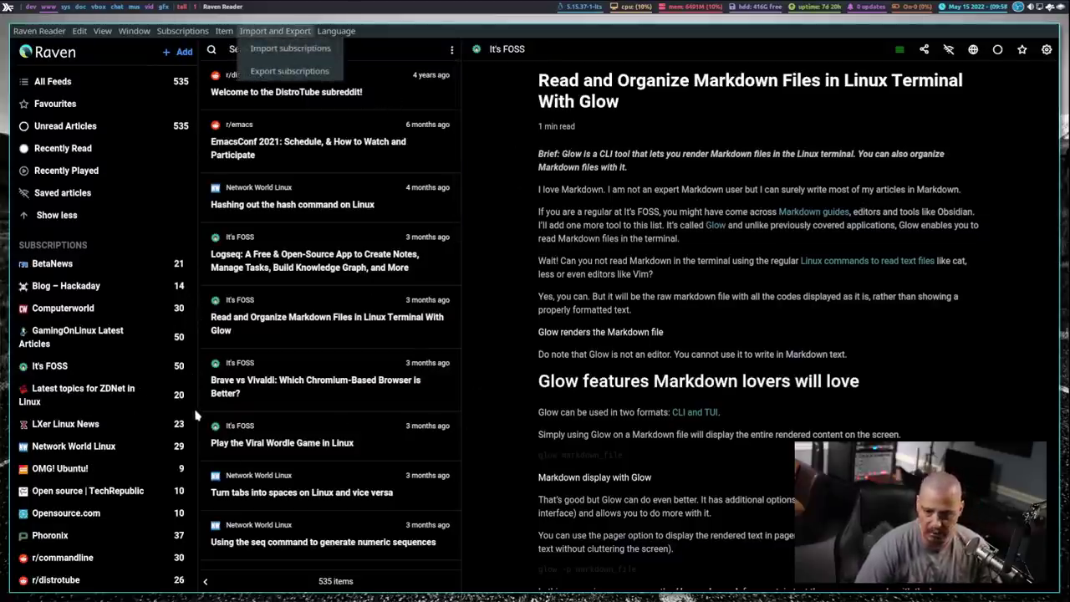
pyautogui.click(776, 307)
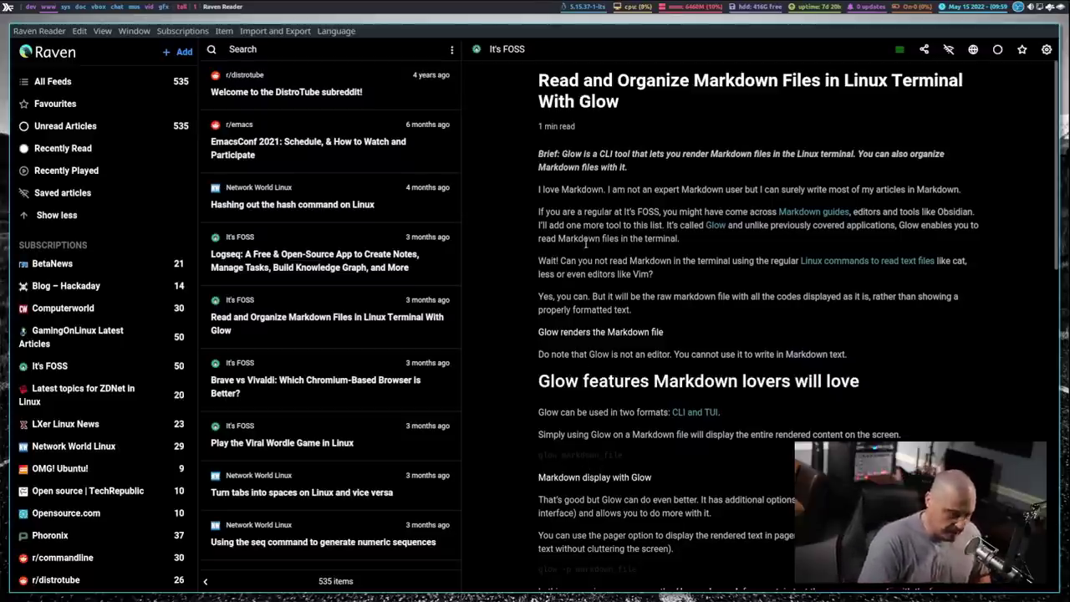
pyautogui.press('super+shift+c')
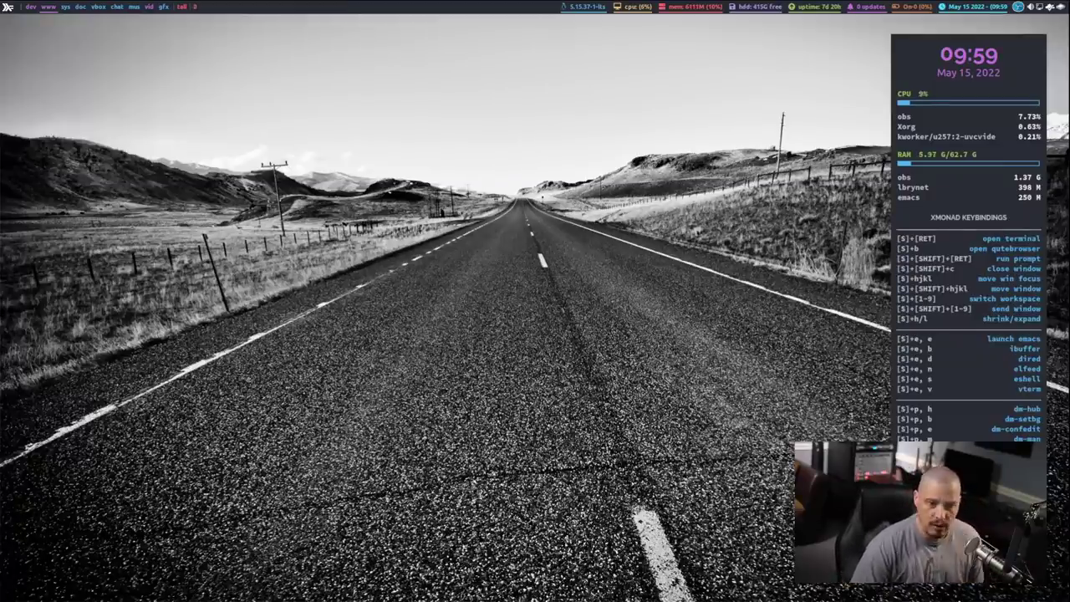
pyautogui.press('super+shift+Return')
pyautogui.write('poddr')
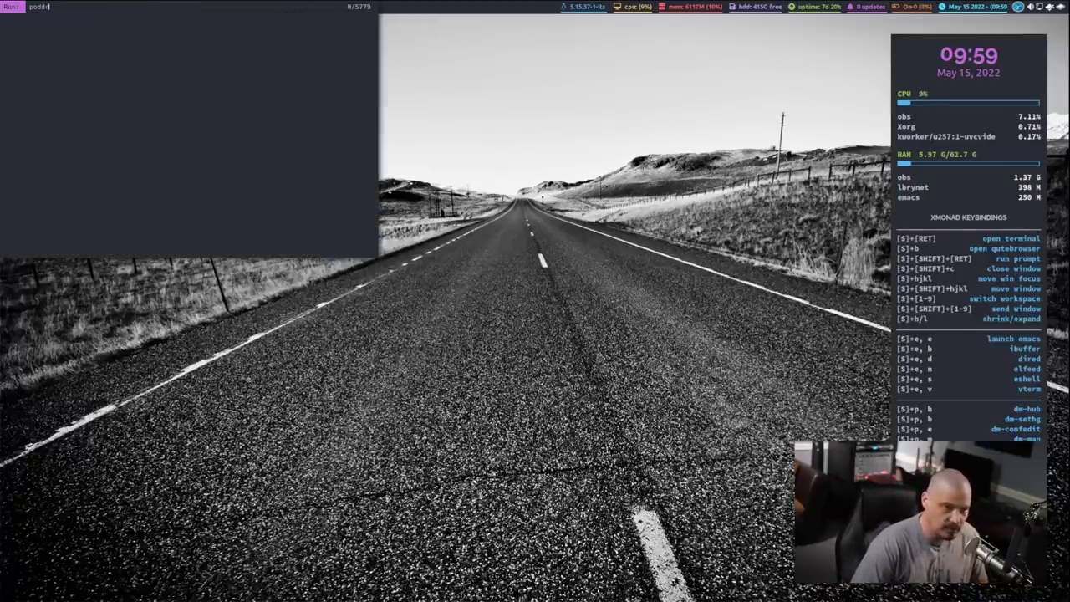
pyautogui.press('Escape')
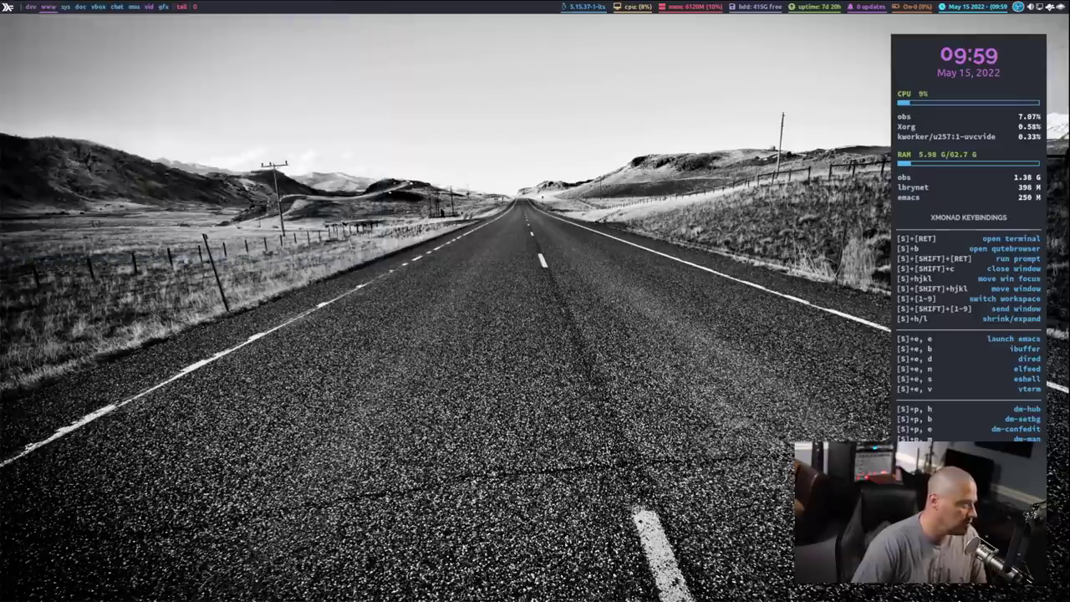
# Step: Open the pcmanfm file manager, launch Poddr-2.0.0.AppImage from the Applications folder with AppImageLauncher, and show it full screen
pyautogui.press('super+shift+Return')
pyautogui.write('pcmanfm')
pyautogui.press('Return')
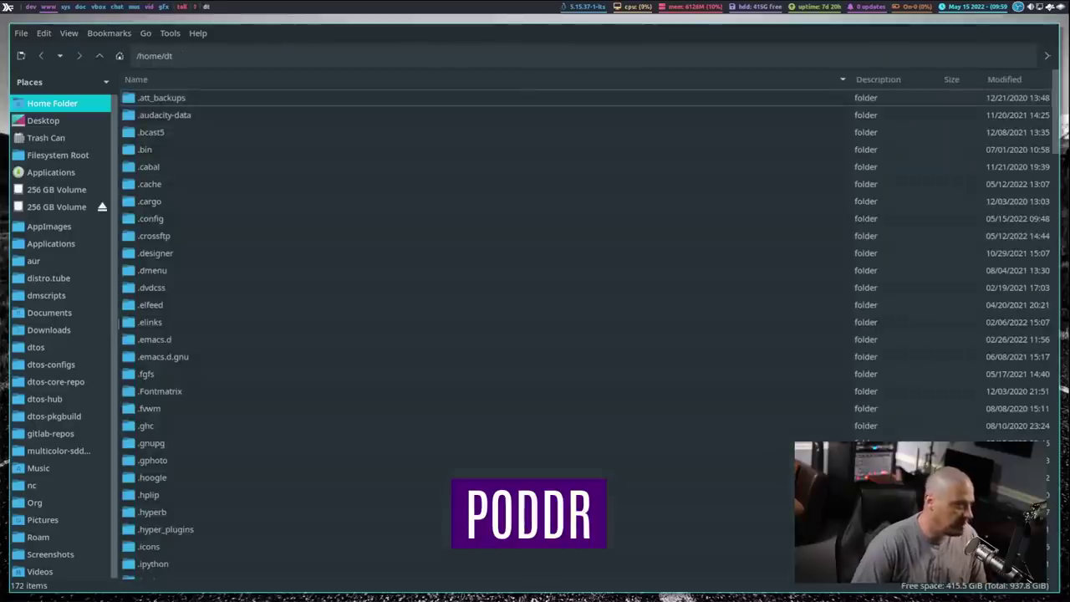
pyautogui.click(79, 242)
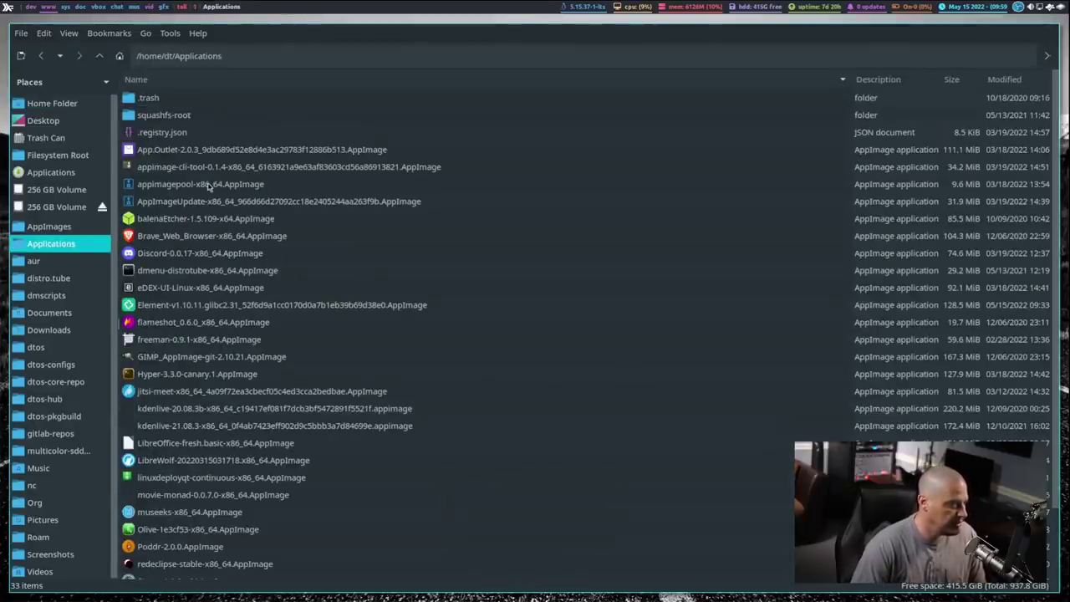
pyautogui.scroll(-2, 249, 350)
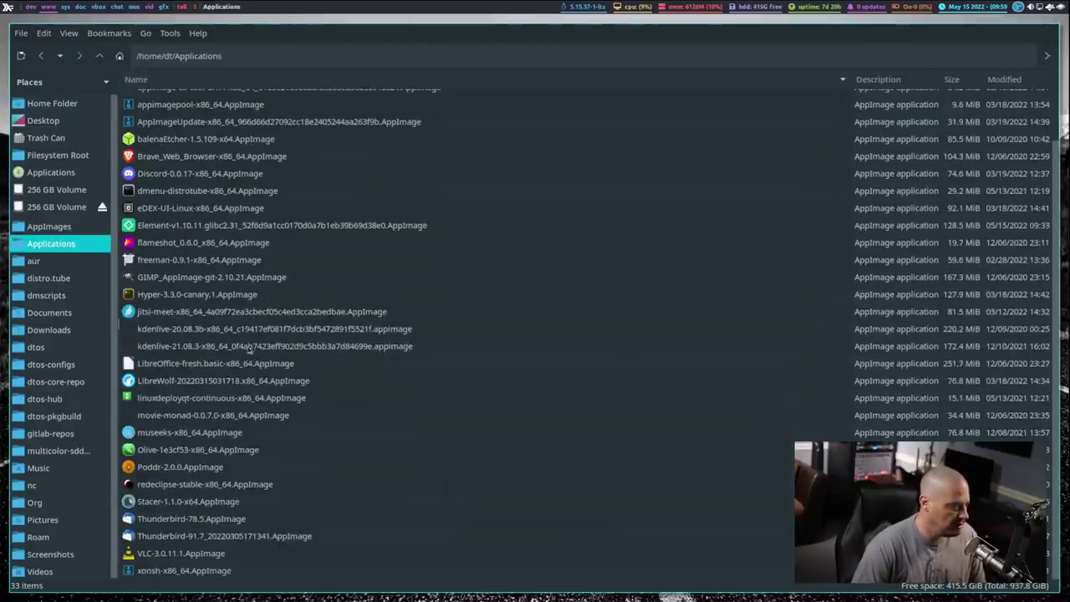
pyautogui.rightClick(166, 468)
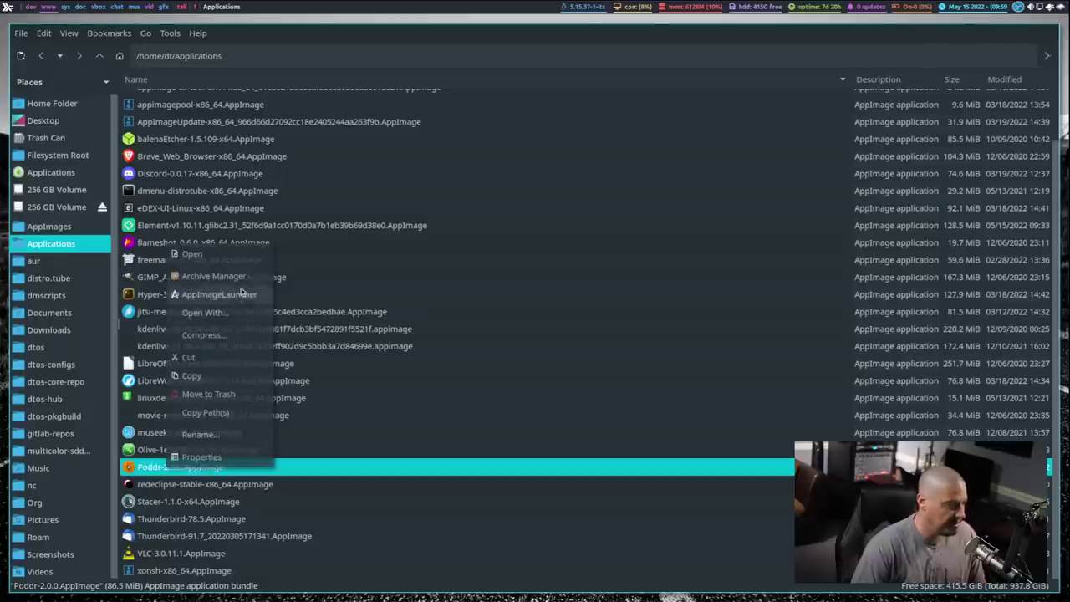
pyautogui.click(240, 291)
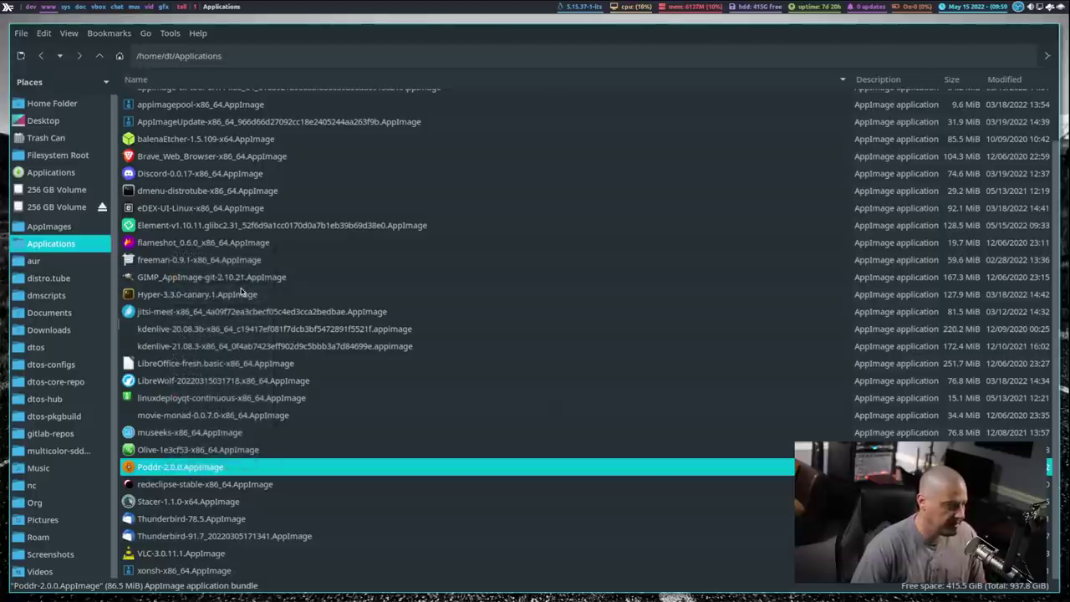
pyautogui.press('super+space')
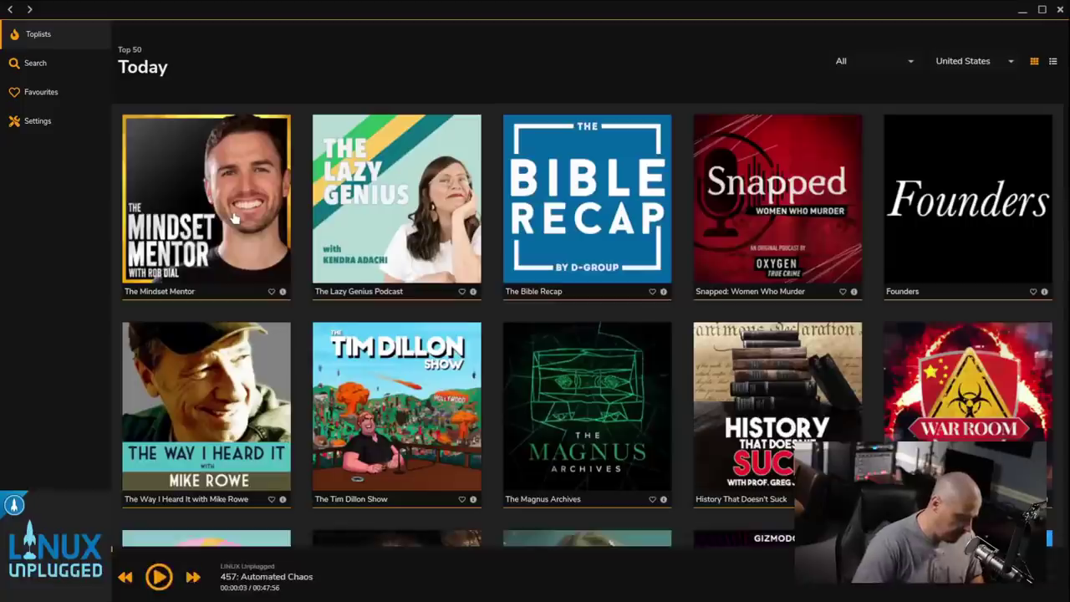
# Step: Play the loaded LINUX Unplugged episode "457: Automated Chaos" for a few seconds and pause it
pyautogui.click(159, 577)
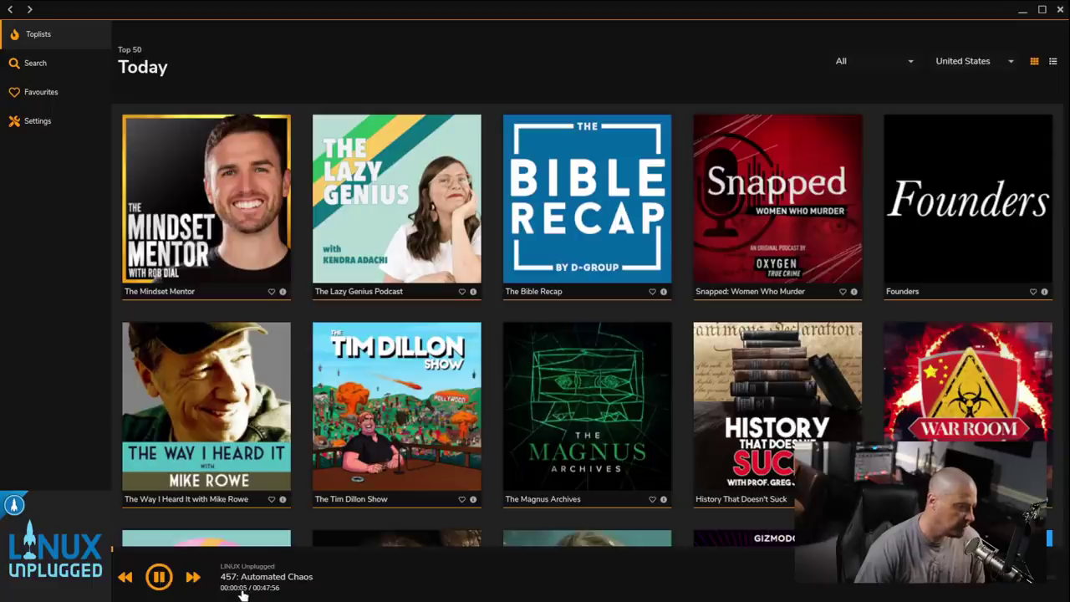
pyautogui.click(159, 576)
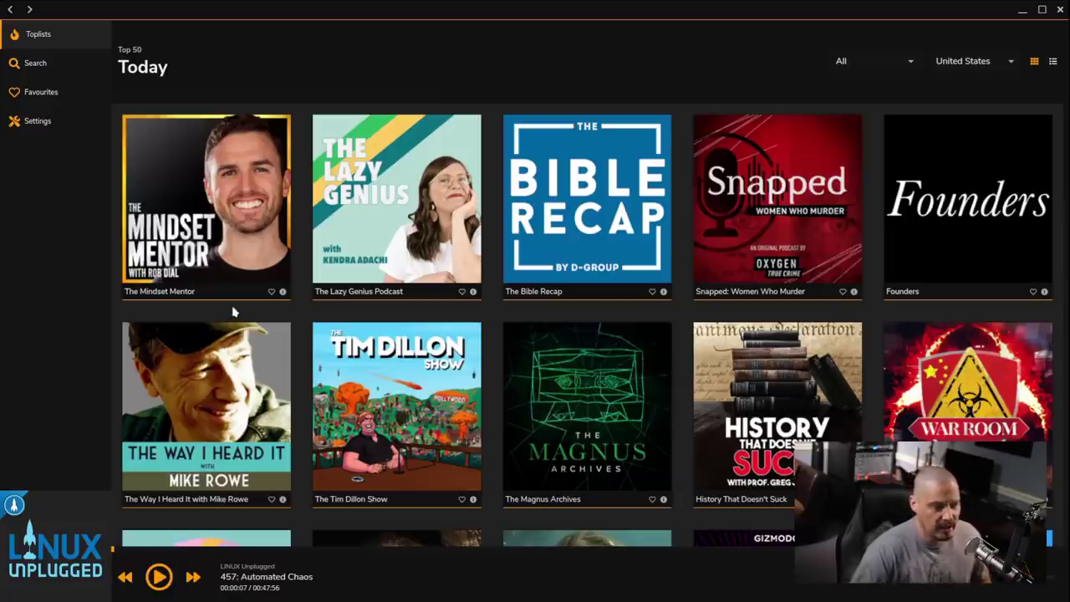
# Step: Search the podcasts for "joe roga", open the Joe Rogan Experience Review podcast, and load episode 271 in the player
pyautogui.click(37, 63)
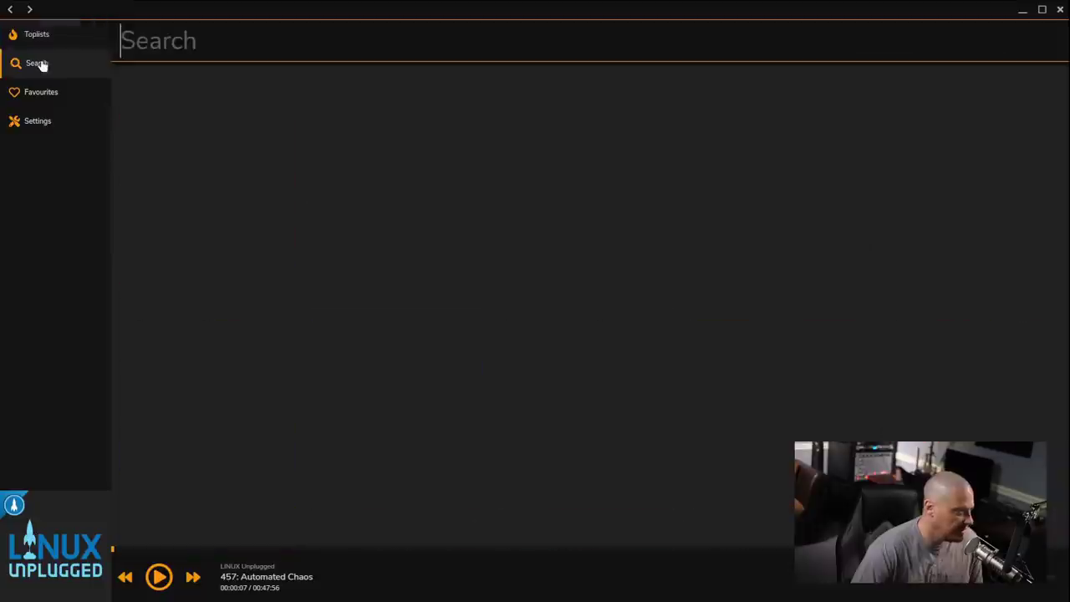
pyautogui.write('joe roga')
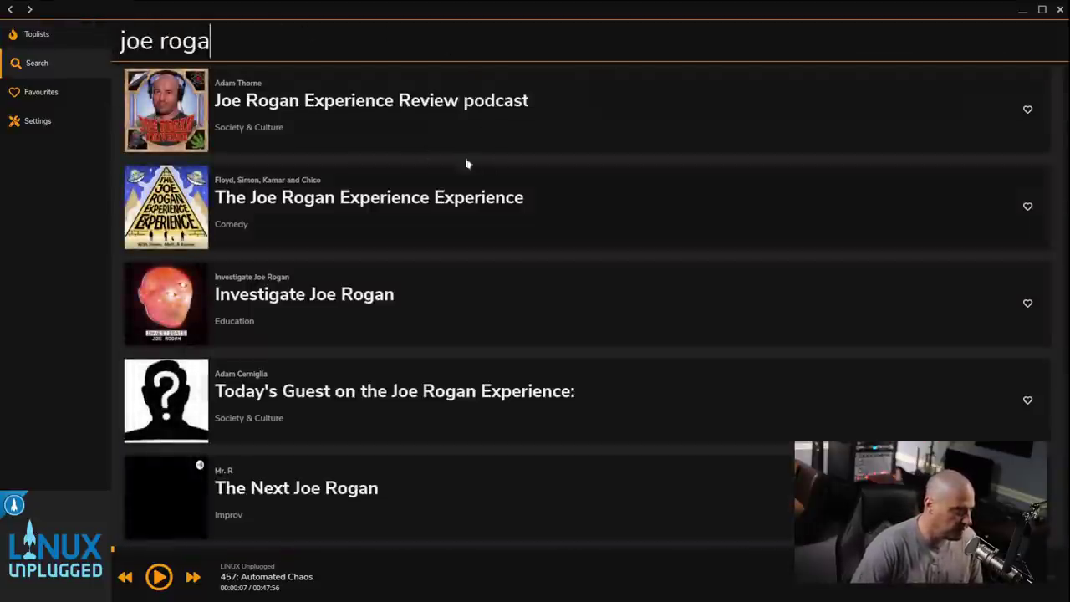
pyautogui.click(368, 119)
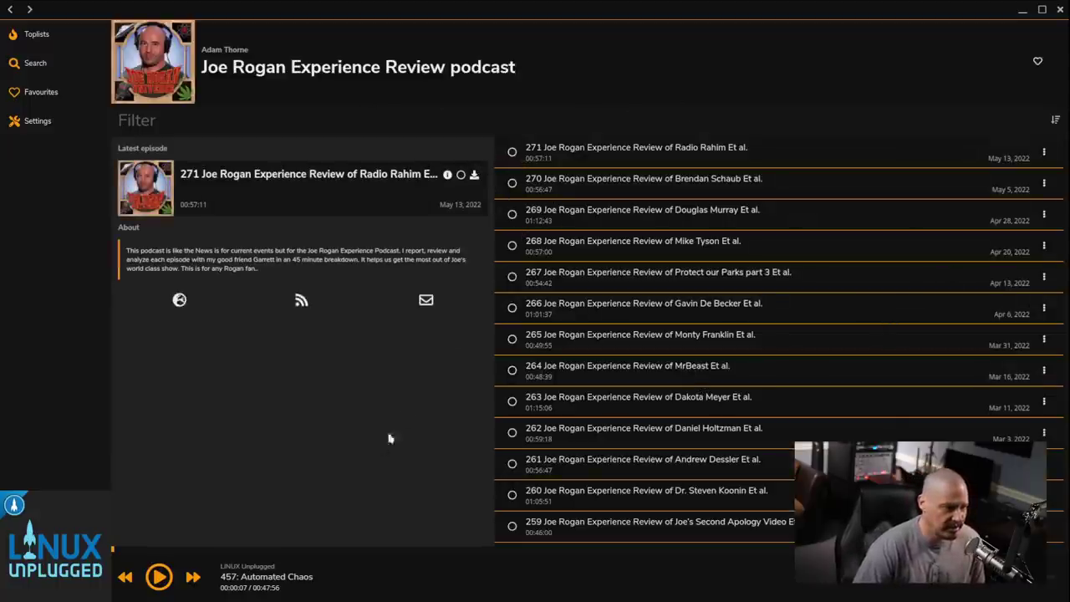
pyautogui.moveTo(581, 167); pyautogui.dragTo(567, 151)
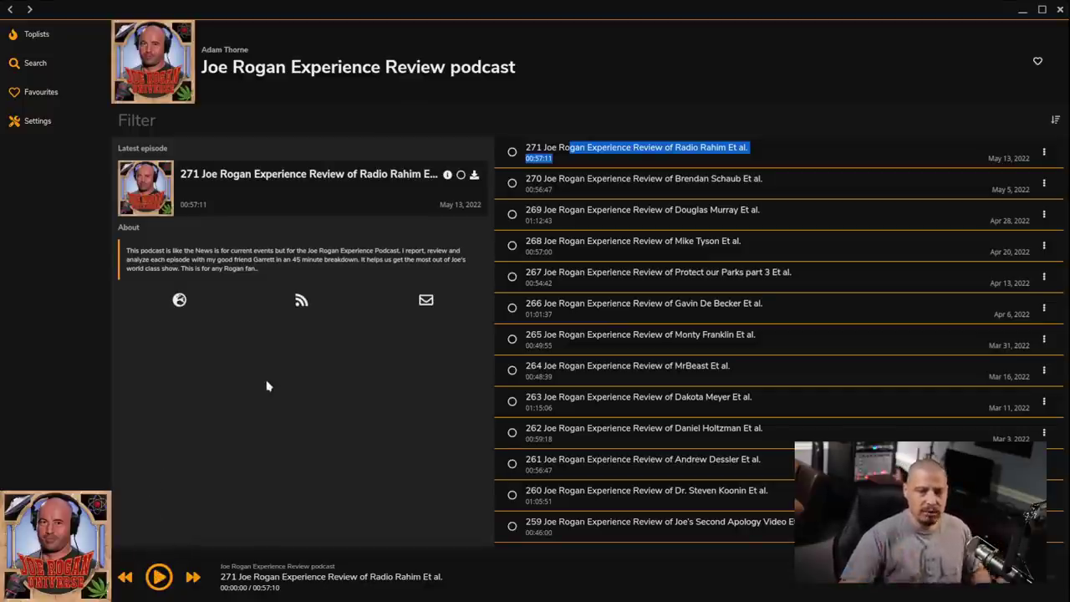
# Step: Review the Poddr settings and hotkeys, and close Poddr and the file manager
pyautogui.click(39, 120)
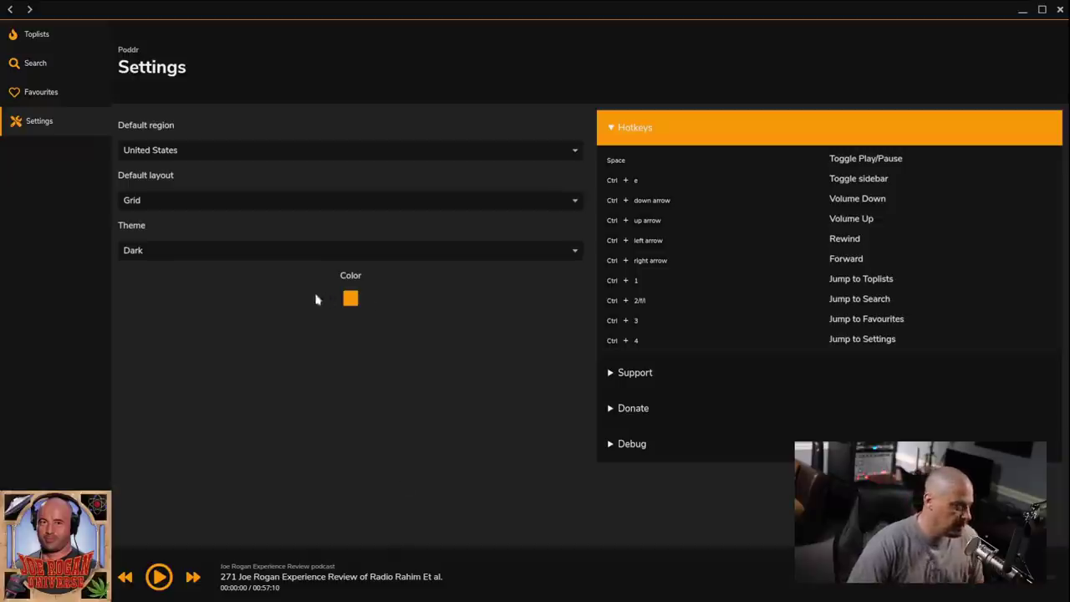
pyautogui.click(48, 34)
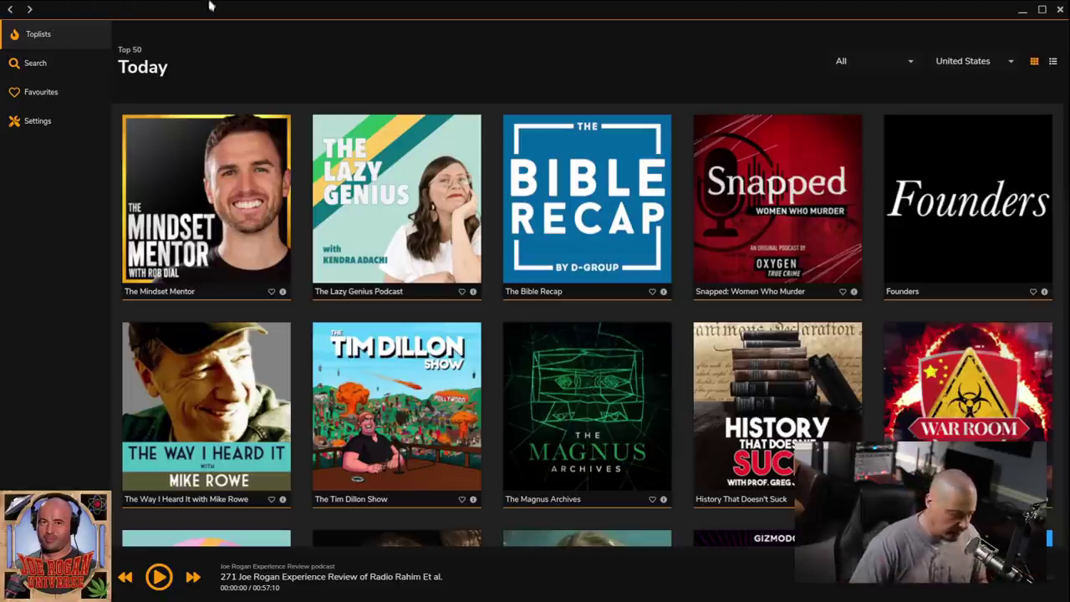
pyautogui.click(1060, 9)
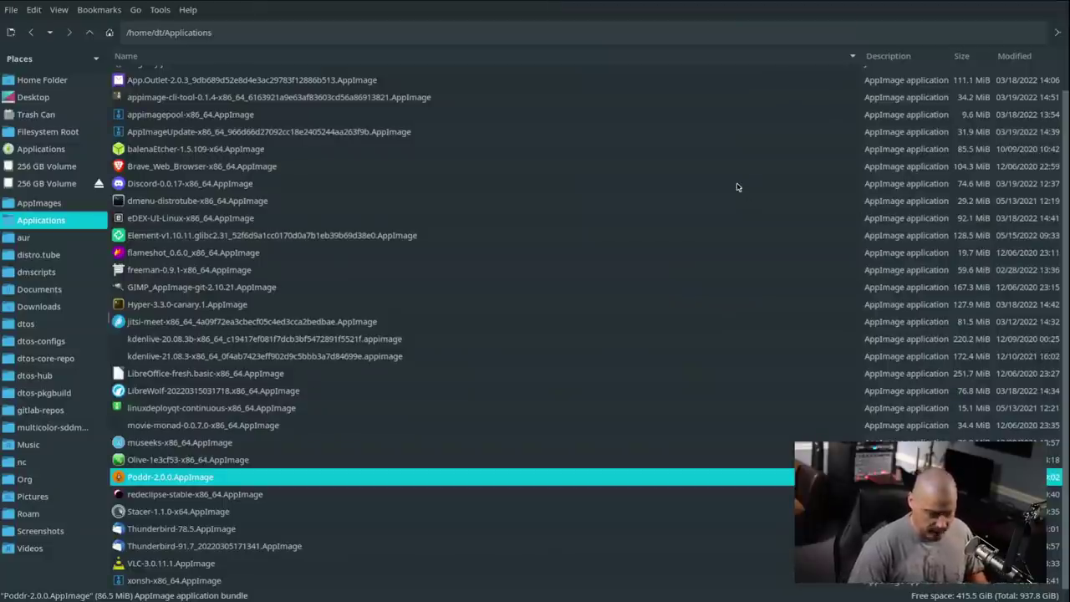
pyautogui.press('super+shift+c')
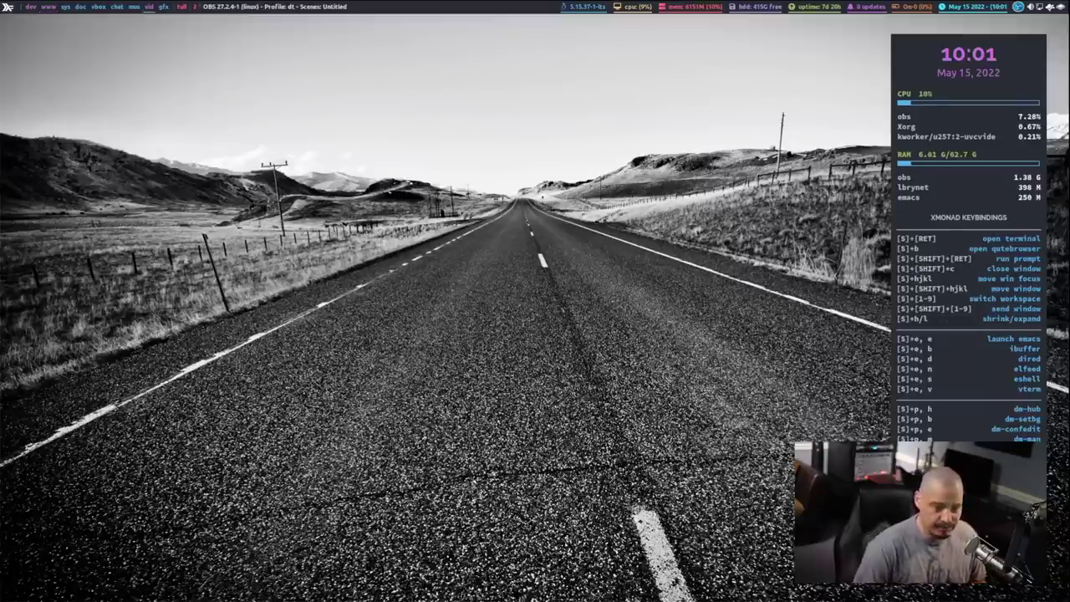
pyautogui.press('super+shift+Return')
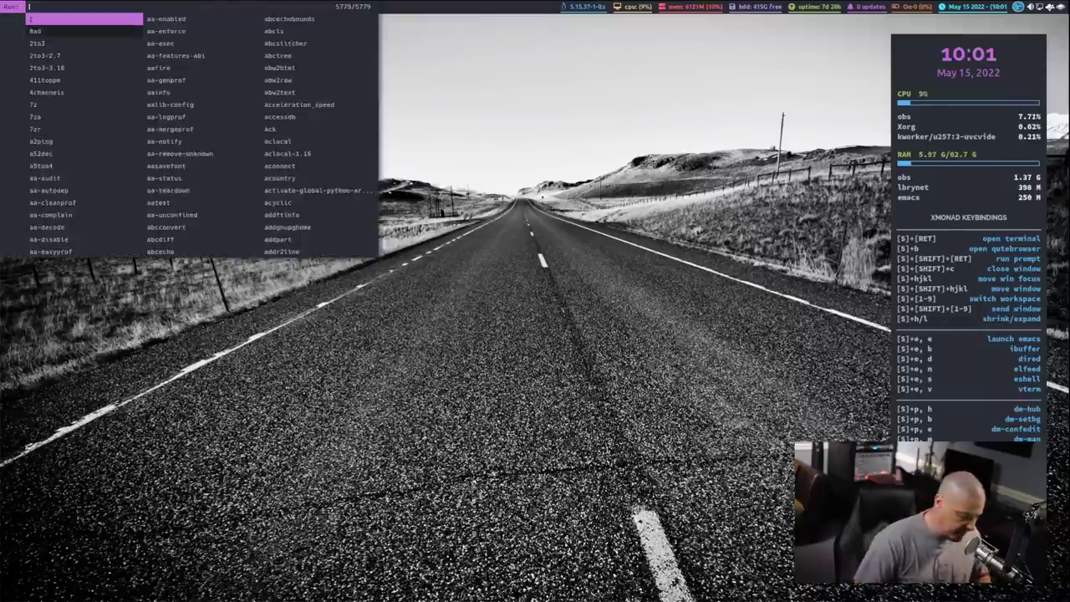
pyautogui.write('stacer')
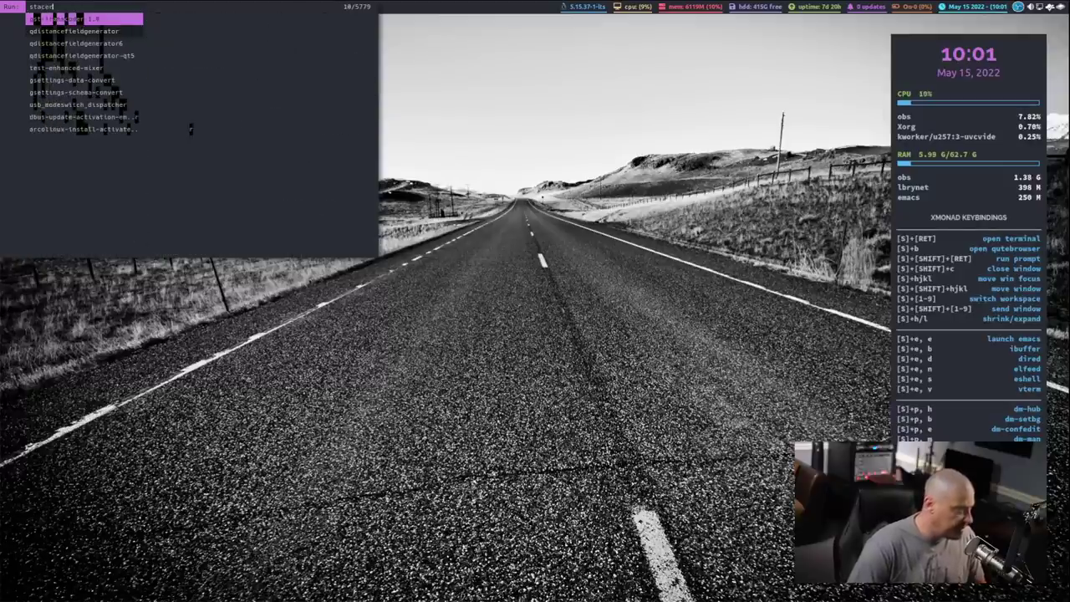
pyautogui.press('Escape')
# Step: Open the pcmanfm file manager and launch Stacer-1.1.0-x64.AppImage from the Applications folder with AppImageLauncher
pyautogui.press('super+shift+Return')
pyautogui.write('pcmanfm')
pyautogui.press('Return')
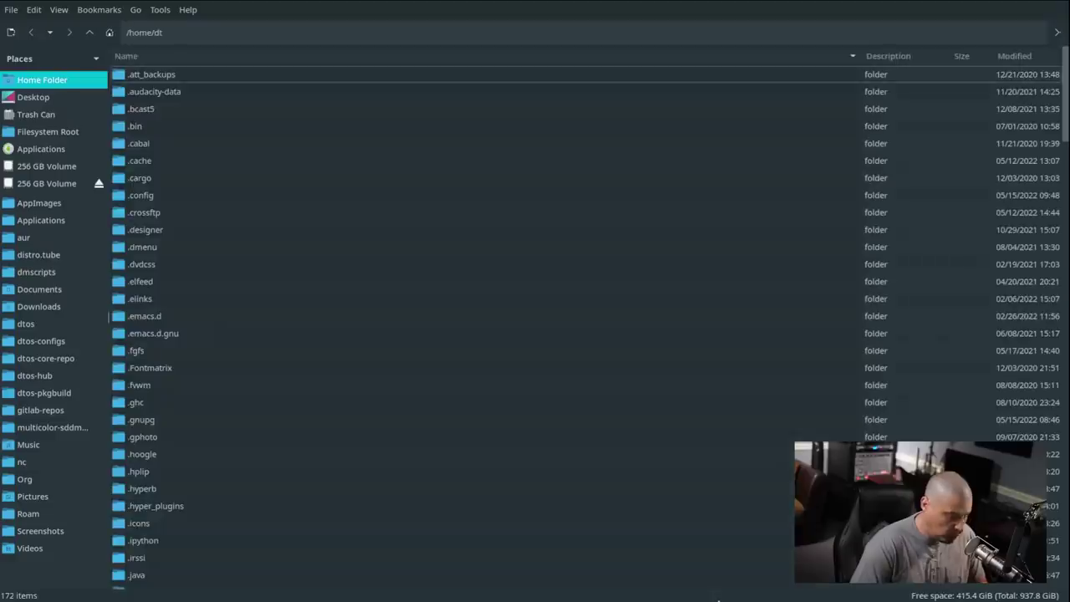
pyautogui.click(64, 222)
pyautogui.scroll(-2, 335, 304)
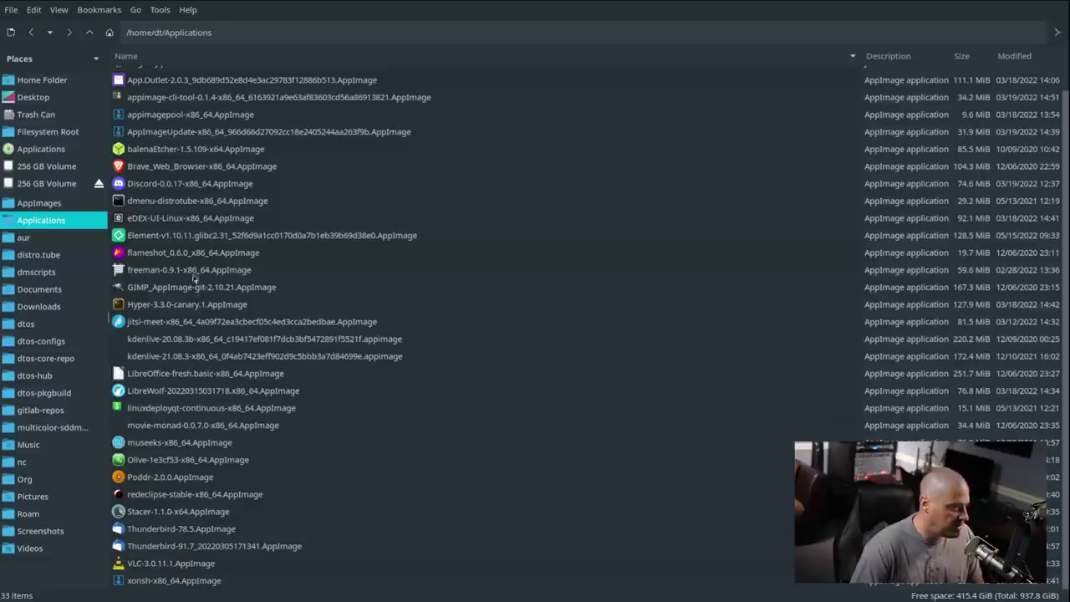
pyautogui.rightClick(181, 513)
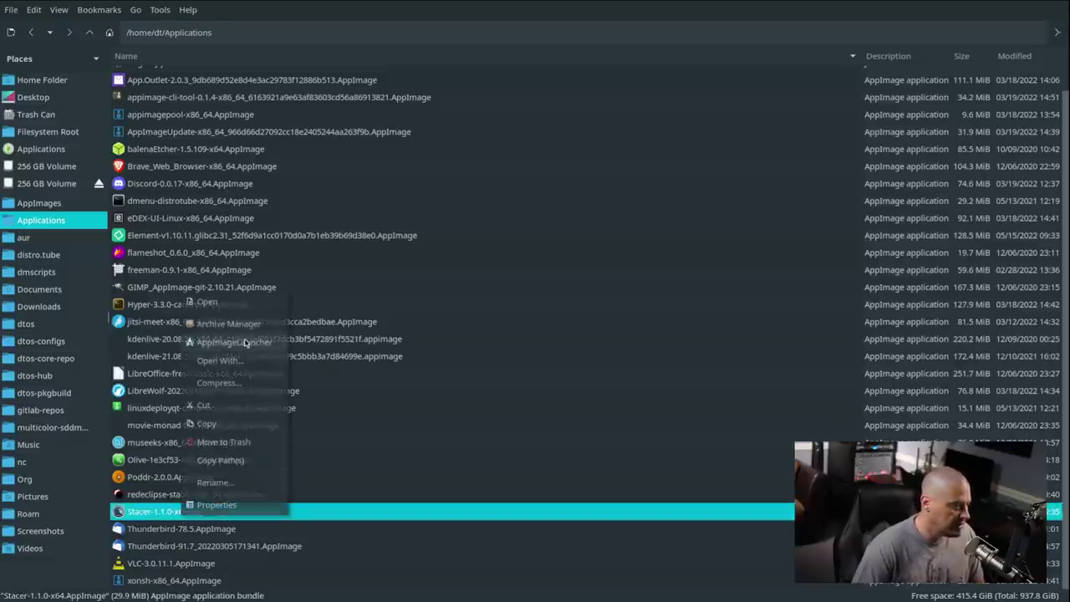
pyautogui.click(236, 343)
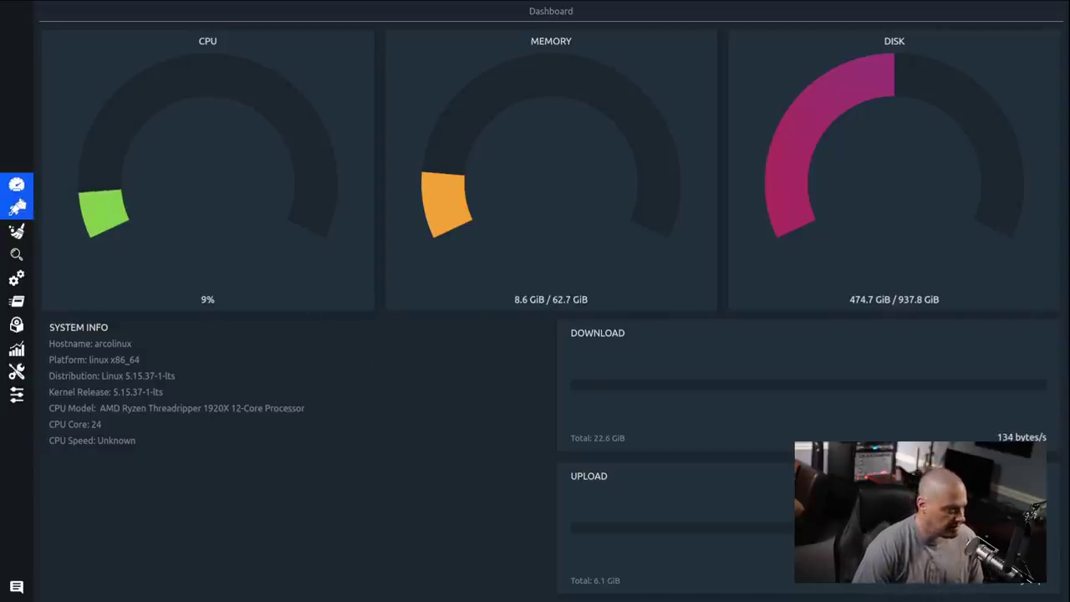
# Step: Look through Stacer's startup apps, system cleaner, search, services and processes pages, and return to the dashboard
pyautogui.click(16, 207)
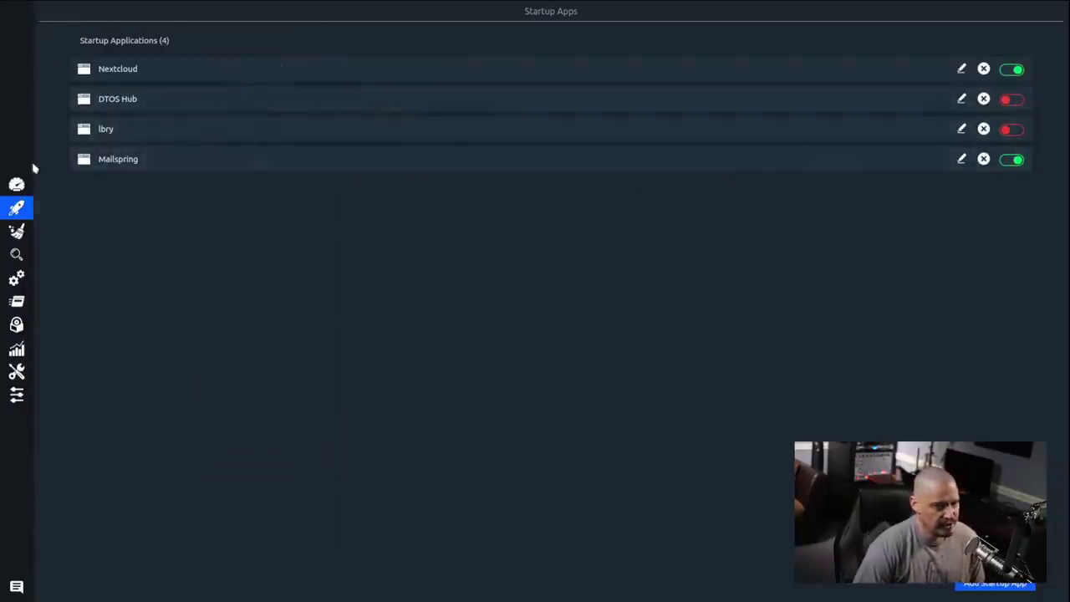
pyautogui.click(18, 234)
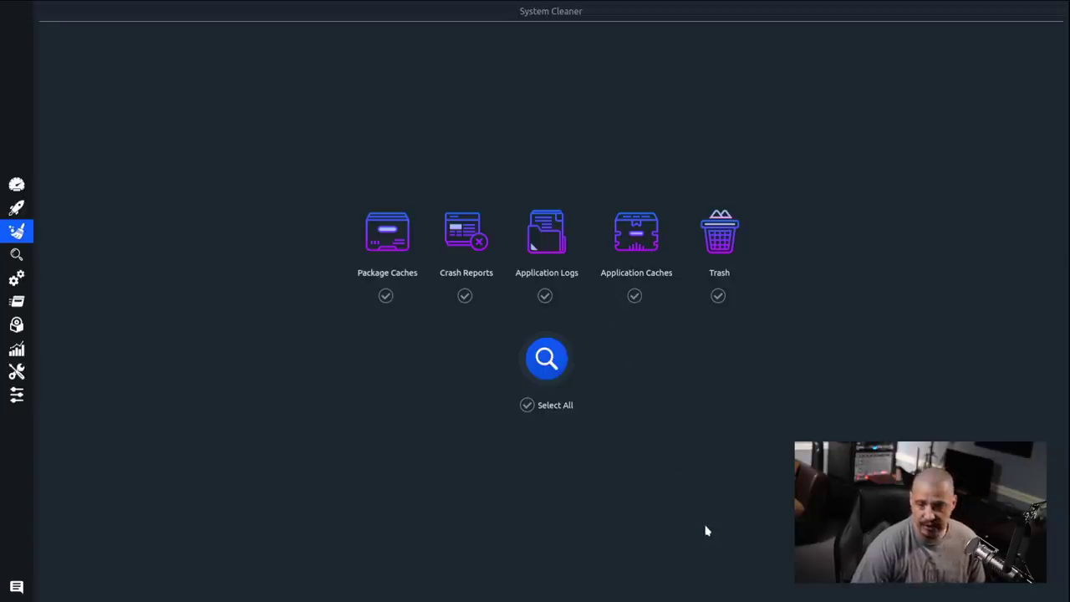
pyautogui.click(20, 257)
pyautogui.click(17, 277)
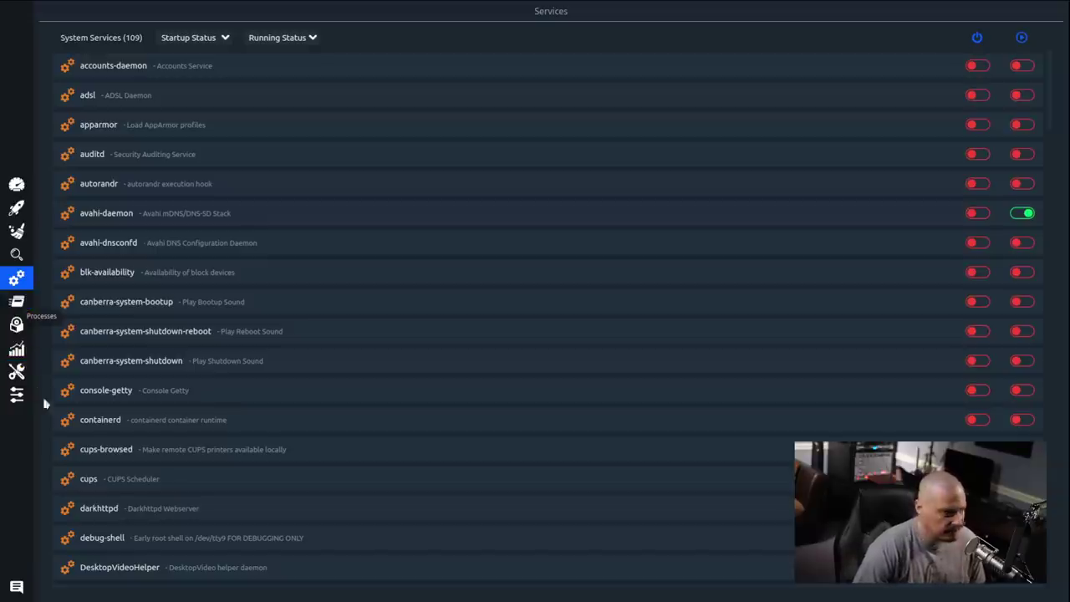
pyautogui.click(17, 300)
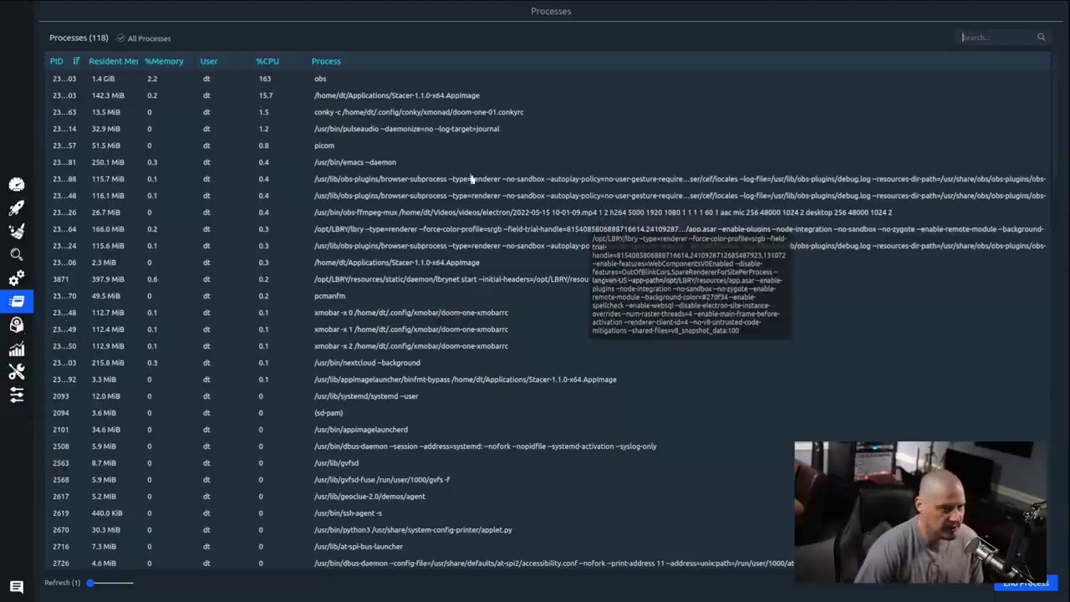
pyautogui.click(17, 184)
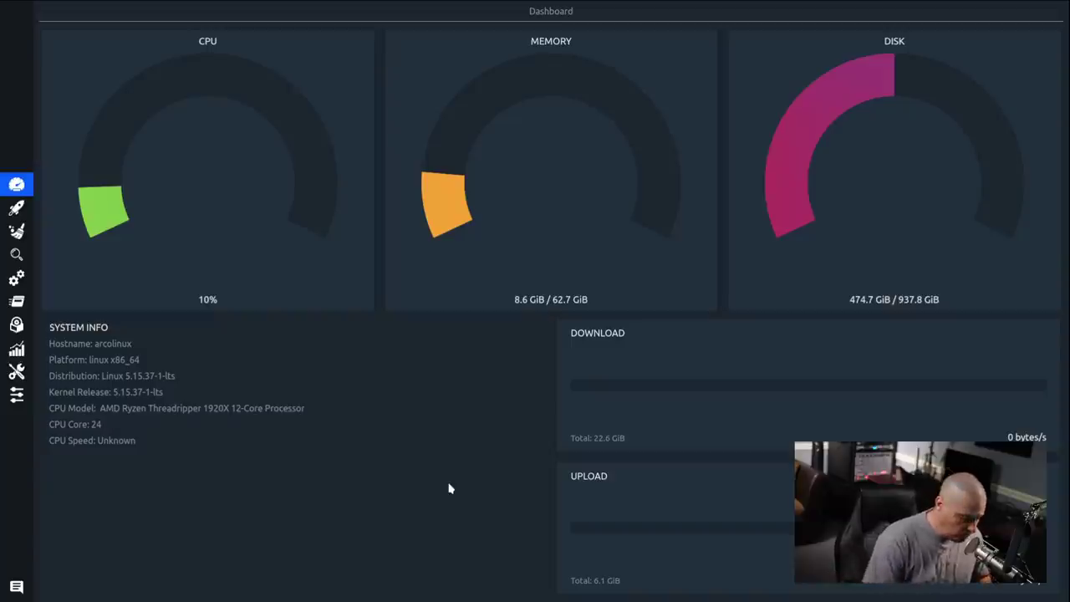
# Step: Close Stacer's window while letting it continue in the system tray, and close the file manager
pyautogui.press('super+q')
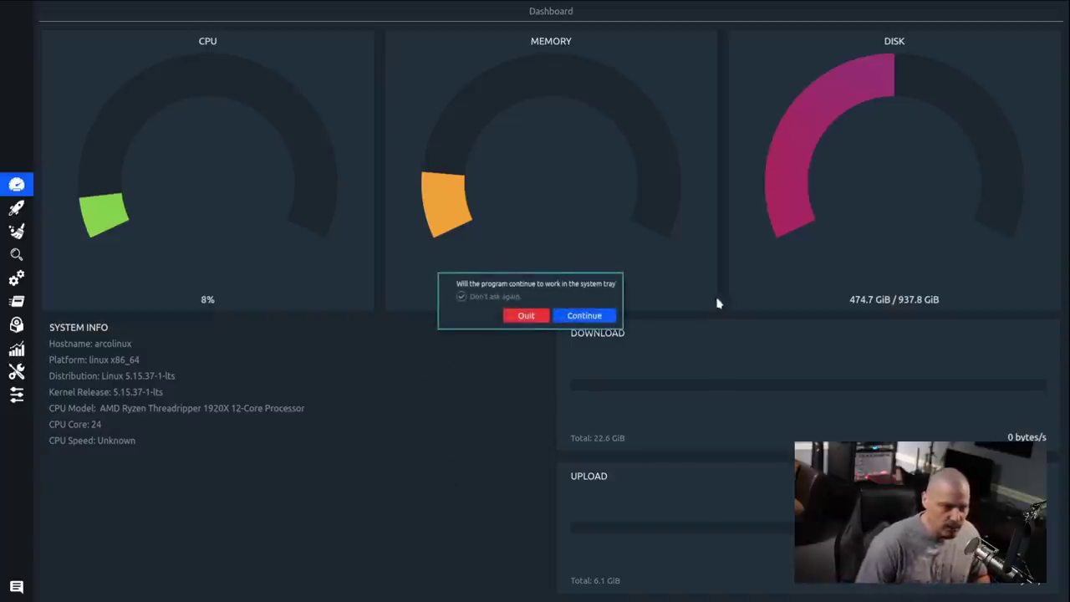
pyautogui.click(603, 316)
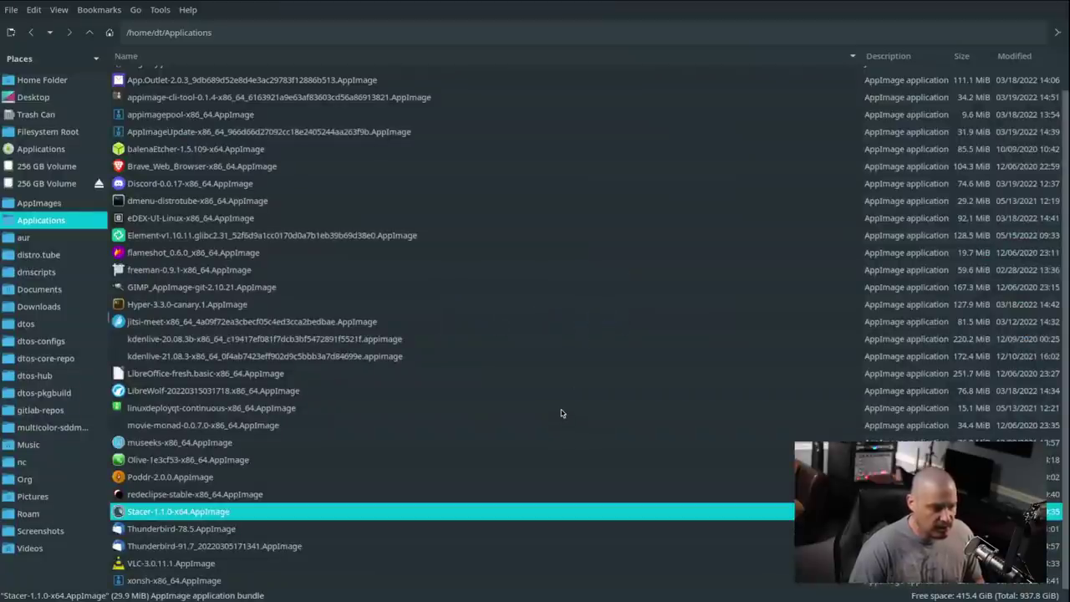
pyautogui.press('super+shift+c')
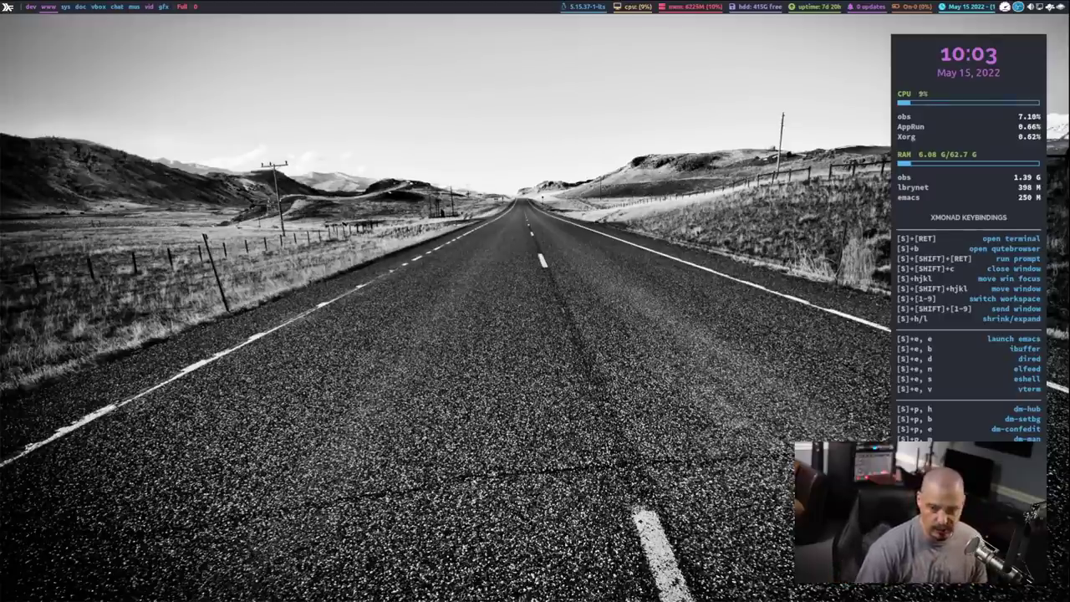
# Step: Launch the Element chat client, element-desktop, from the run prompt
pyautogui.press('super+shift+Return')
pyautogui.write('elem')
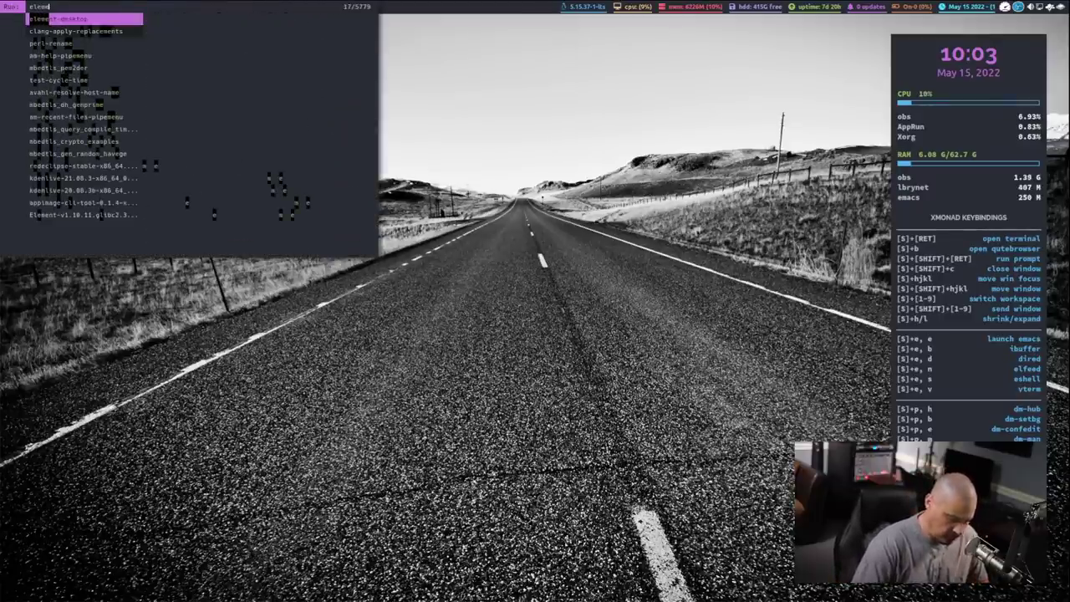
pyautogui.press('Return')
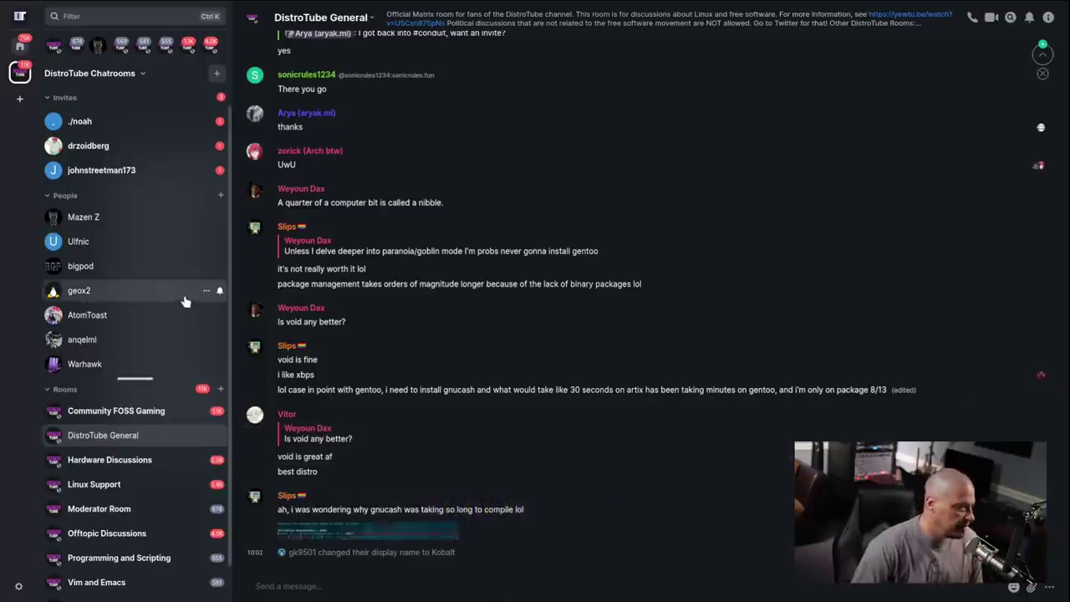
# Step: Look through the people and rooms lists of the DistroTube Chatrooms space, and return to the empty desktop
pyautogui.scroll(-1, 165, 434)
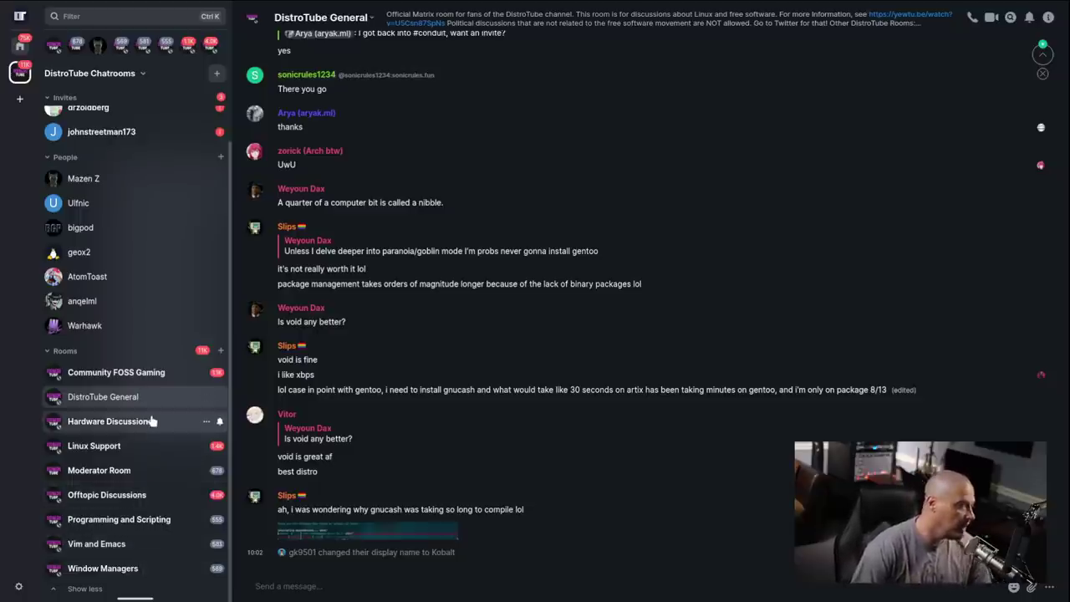
pyautogui.scroll(1, 79, 242)
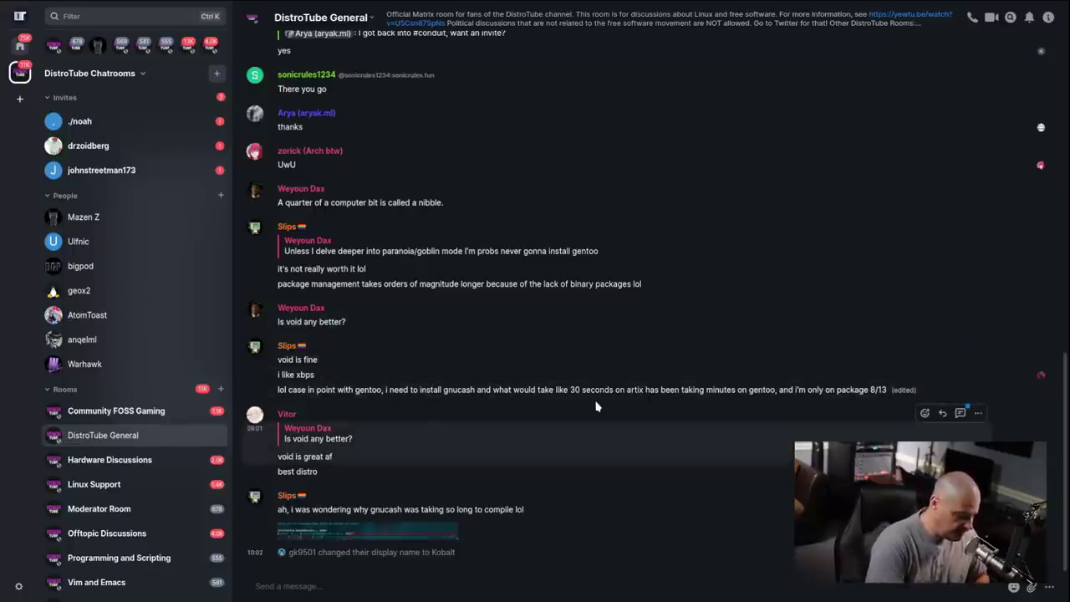
pyautogui.press('super+1')
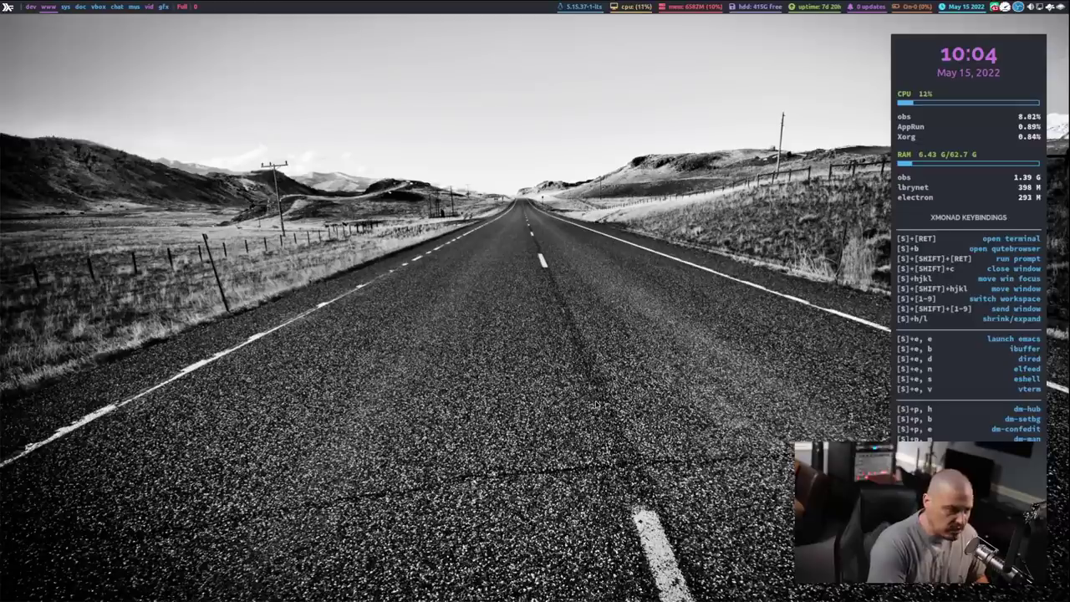
# Step: Quit the Element chat client completely from its system tray icon
pyautogui.rightClick(993, 8)
pyautogui.click(1012, 48)
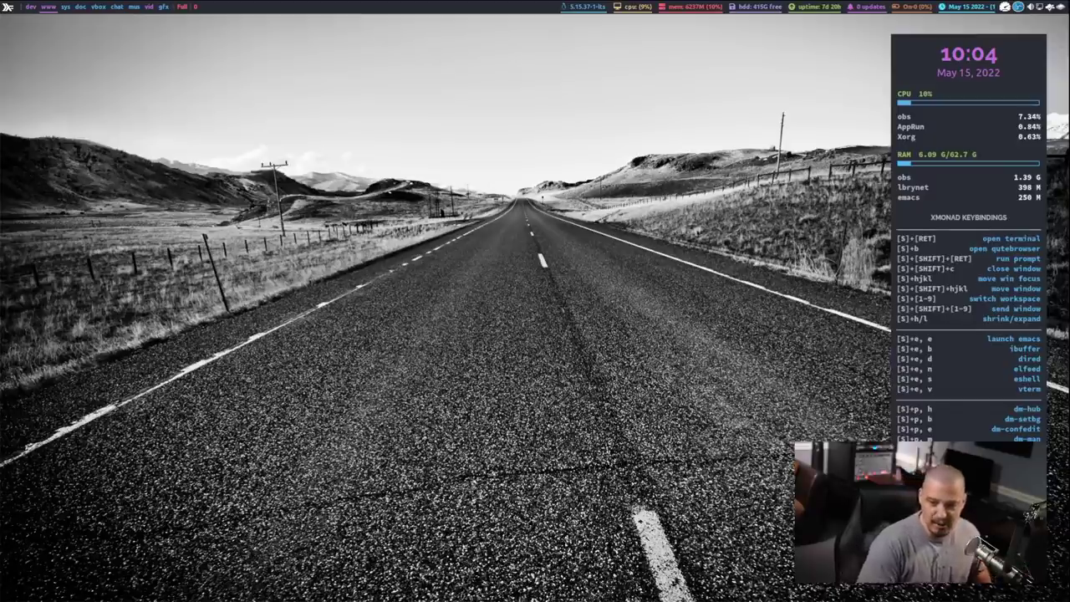
# Step: Launch the Jitsi Meet desktop client from the run prompt and dismiss its update notification
pyautogui.press('super+shift+Return')
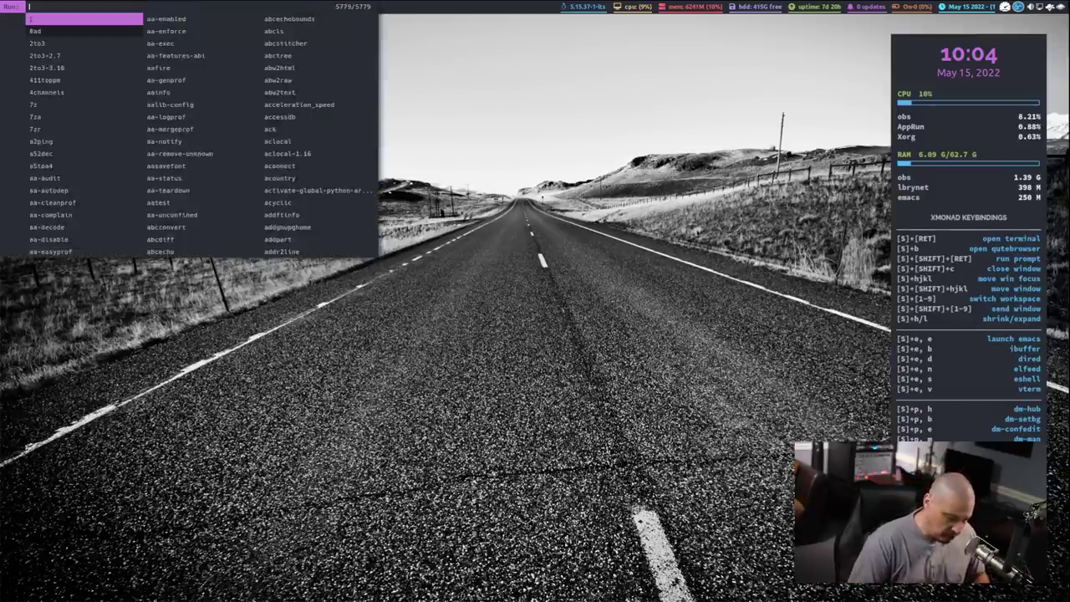
pyautogui.write('jmit')
pyautogui.press('BackSpace')
pyautogui.press('BackSpace')
pyautogui.press('BackSpace')
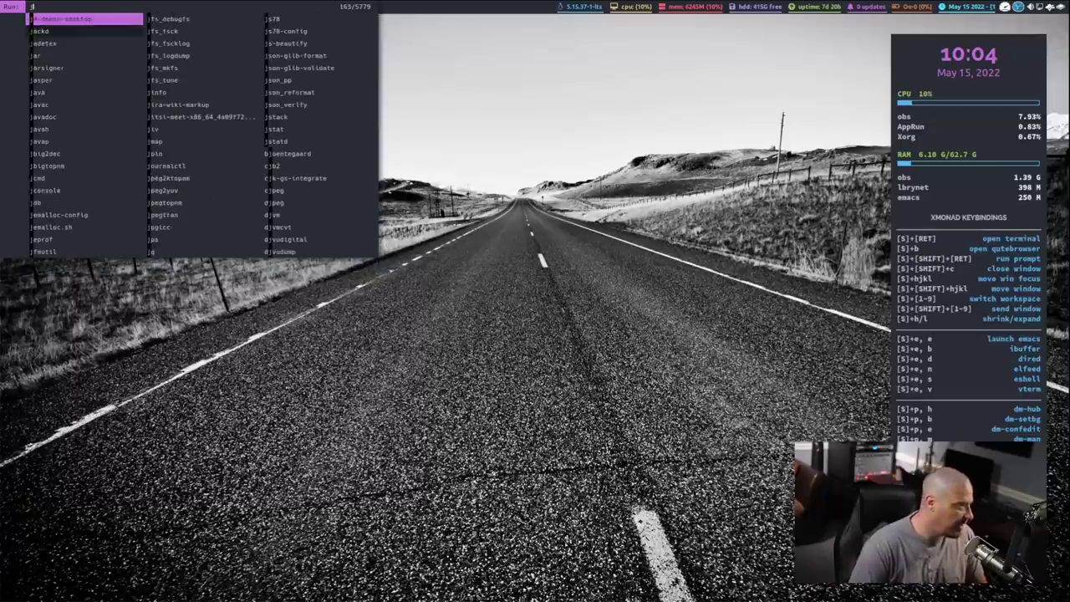
pyautogui.write('it')
pyautogui.press('Return')
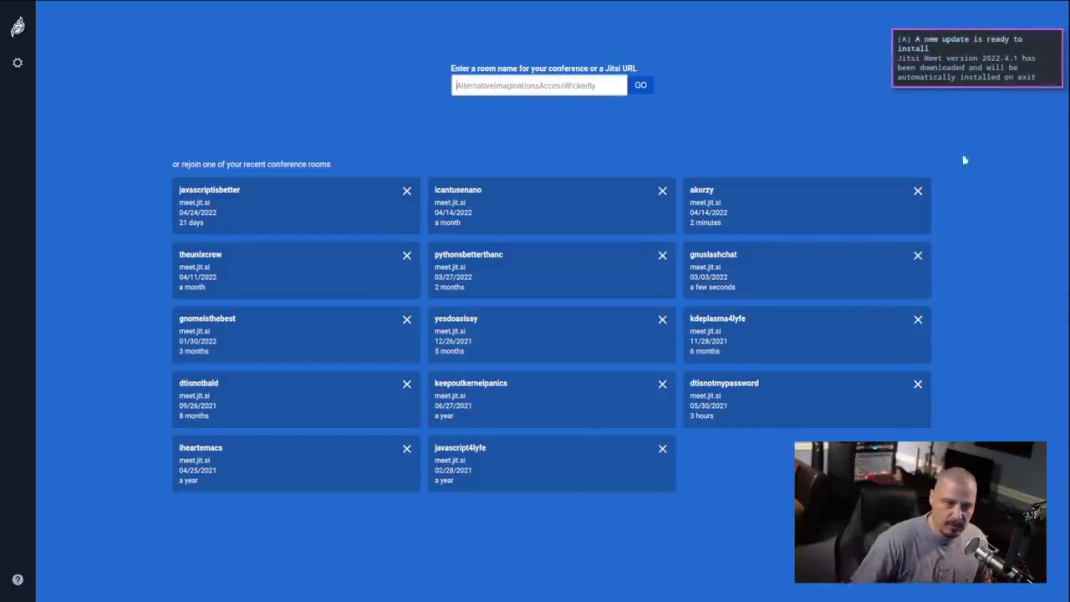
pyautogui.click(957, 71)
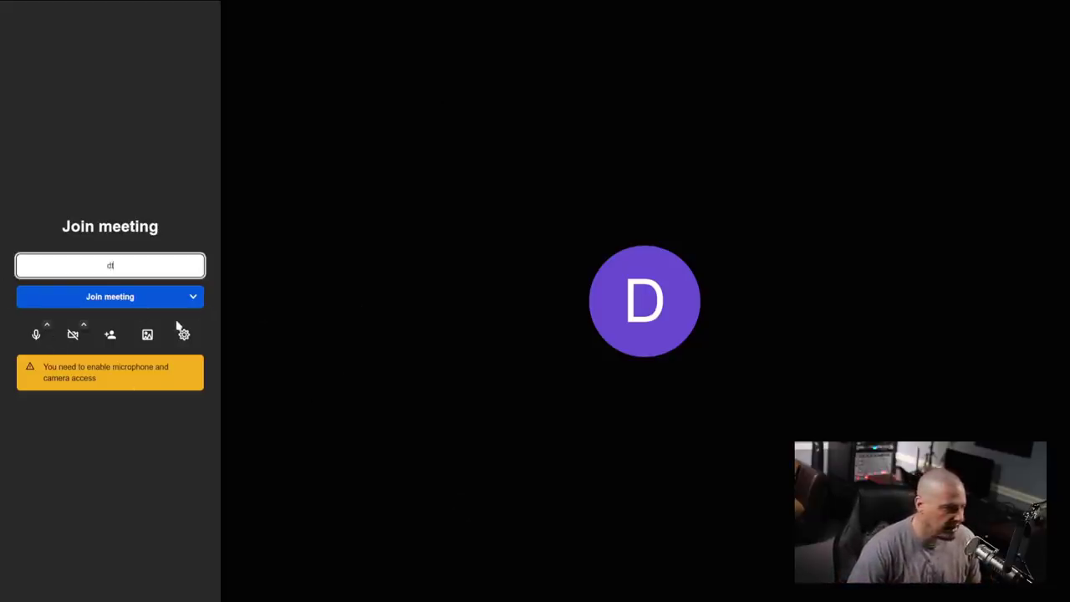
# Step: Join the Vimisgreat conference room with a short display name, and close the Jitsi Meet window
pyautogui.click(137, 299)
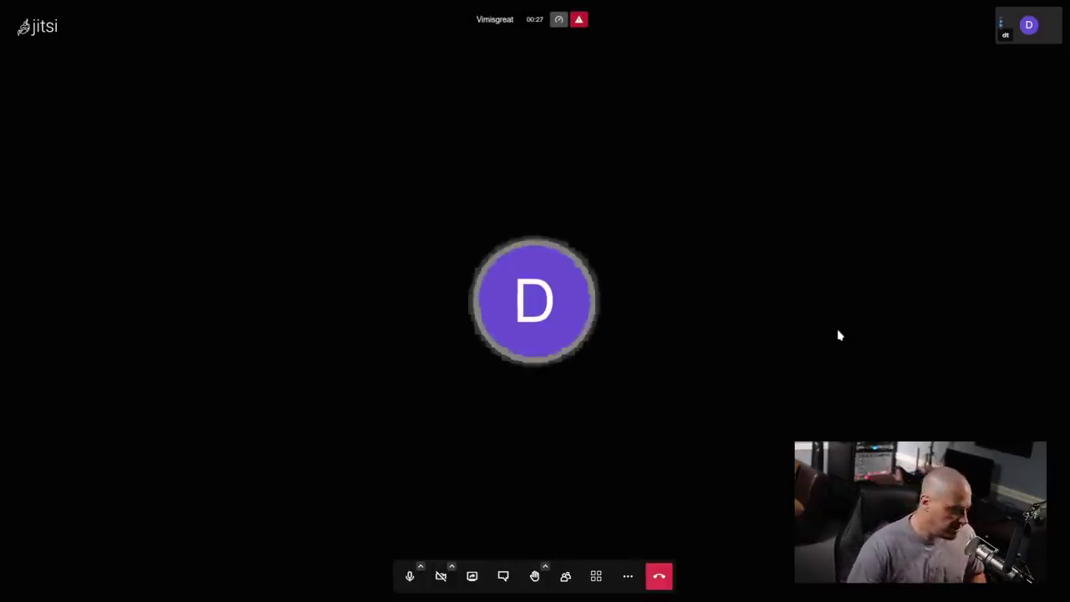
pyautogui.press('super+shift+c')
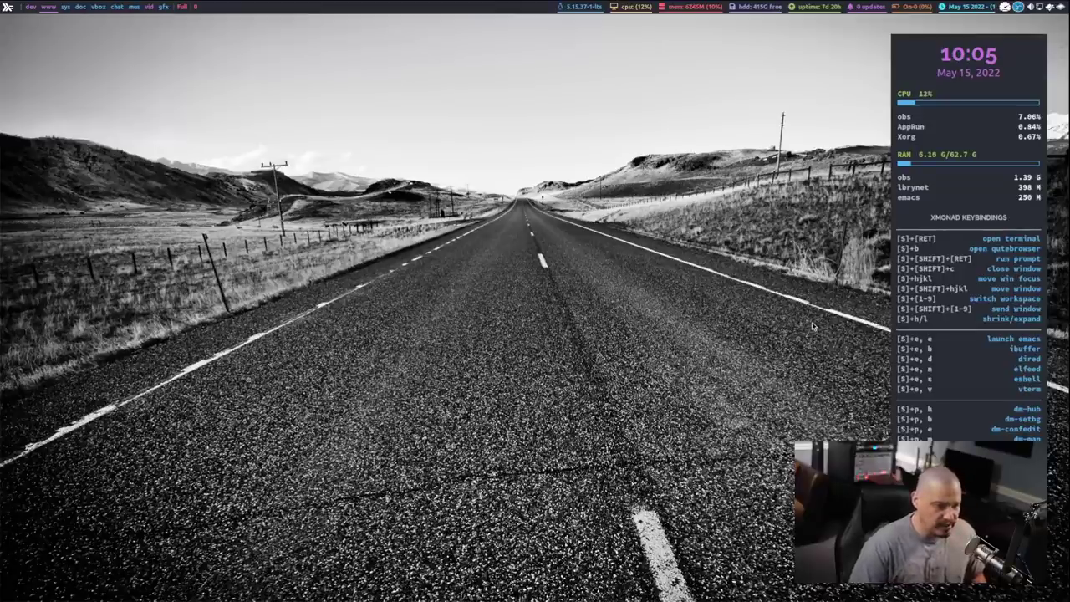